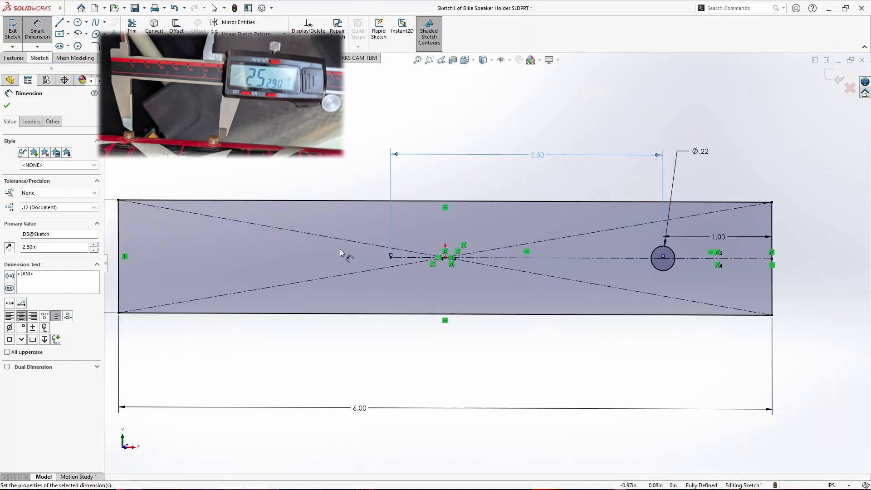
- Draw a horizontal construction line about 0.2 in long from the inner end point of the 2.50 in dimension, away from the round hole
{"action": "left_click", "coordinate": [68, 22]}
{"action": "left_click", "coordinate": [75, 45]}
{"action": "left_click", "coordinate": [390, 257]}
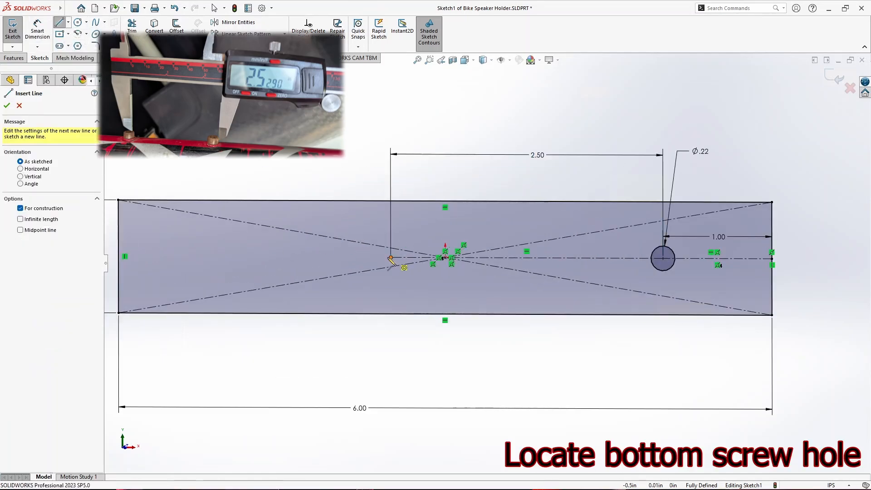
{"action": "left_click", "coordinate": [369, 258]}
- Dimension the short horizontal construction line to 0.075 in
{"action": "left_click", "coordinate": [37, 32]}
{"action": "left_click", "coordinate": [381, 258]}
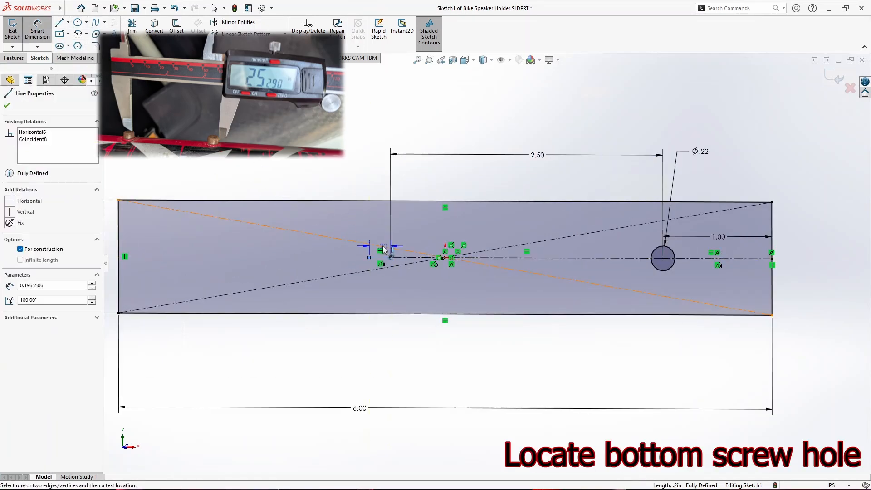
{"action": "scroll", "coordinate": [356, 241], "scroll_direction": "down", "scroll_amount": 2}
{"action": "left_click", "coordinate": [389, 247]}
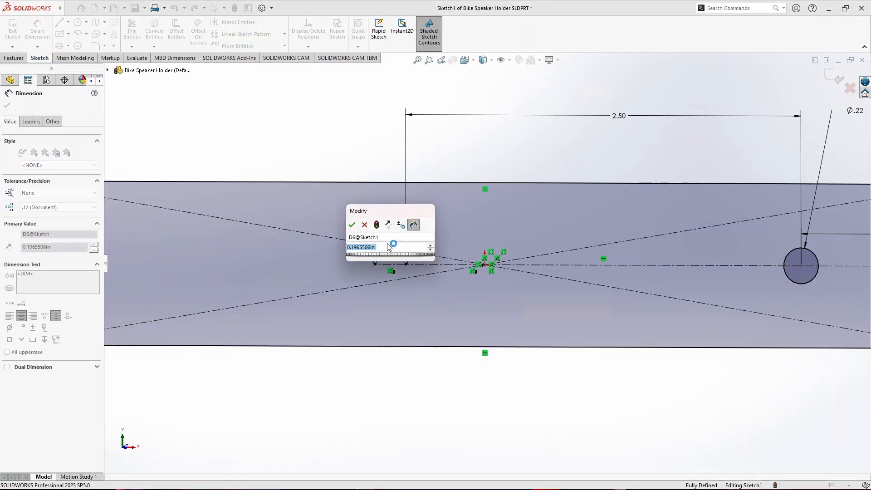
{"action": "type", "text": "0.075"}
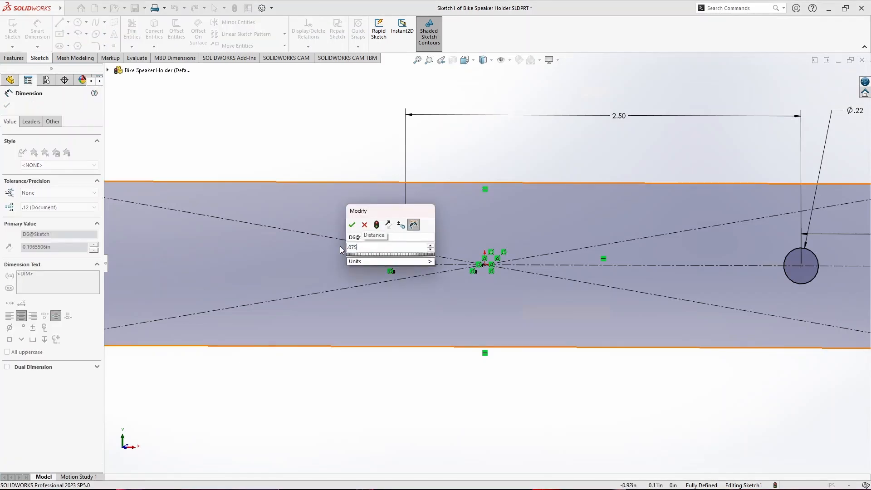
{"action": "key", "text": "Return"}
- Draw a circle centred on the free end of the short construction line and set its diameter to 0.22 in
{"action": "left_click", "coordinate": [78, 22]}
{"action": "scroll", "coordinate": [399, 267], "scroll_direction": "down", "scroll_amount": 3}
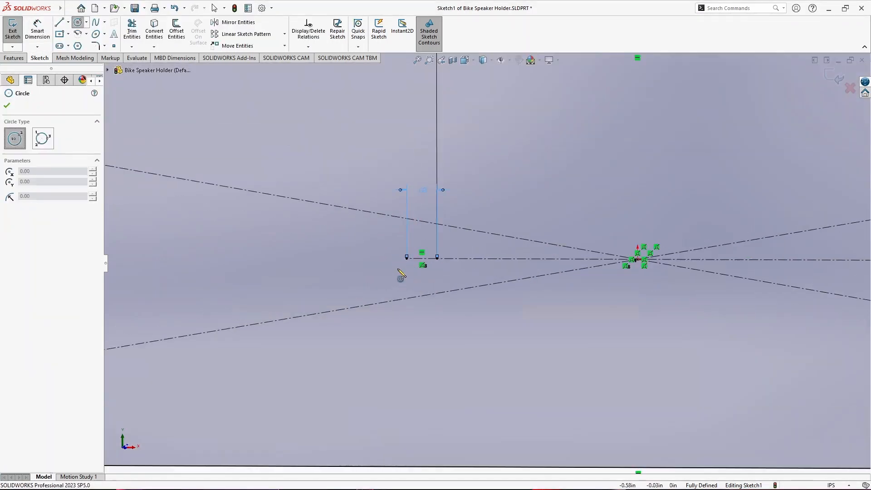
{"action": "left_click", "coordinate": [387, 274]}
{"action": "left_click", "coordinate": [37, 30]}
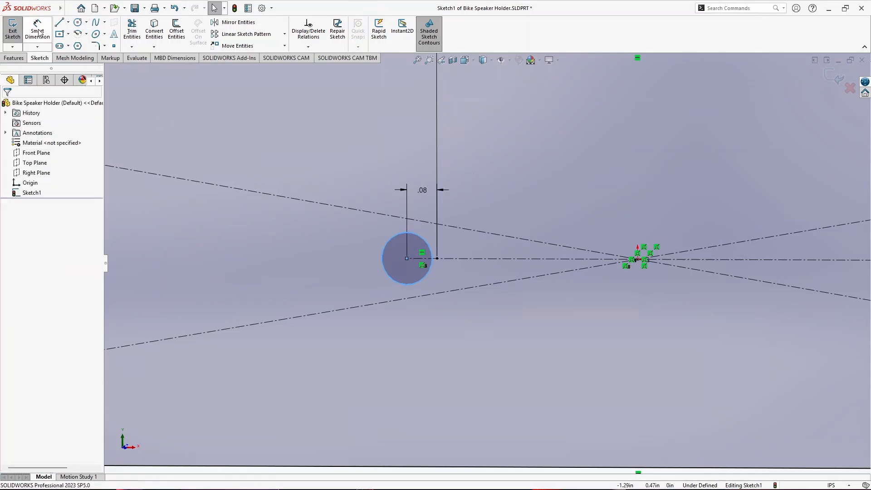
{"action": "left_click", "coordinate": [394, 282]}
{"action": "left_click", "coordinate": [338, 259]}
{"action": "type", "text": "0.22"}
{"action": "key", "text": "Return"}
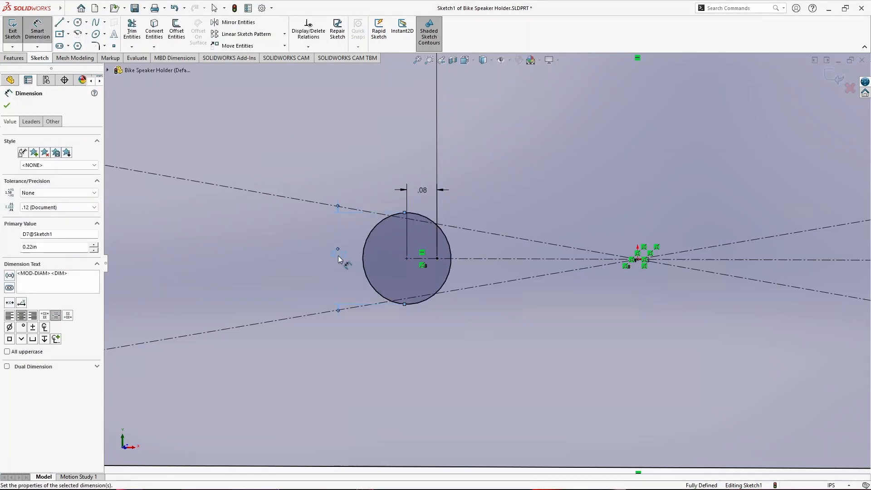
- Draw a vertical construction line down from the short line's inner end and mirror the new circle about it
{"action": "left_click", "coordinate": [59, 22]}
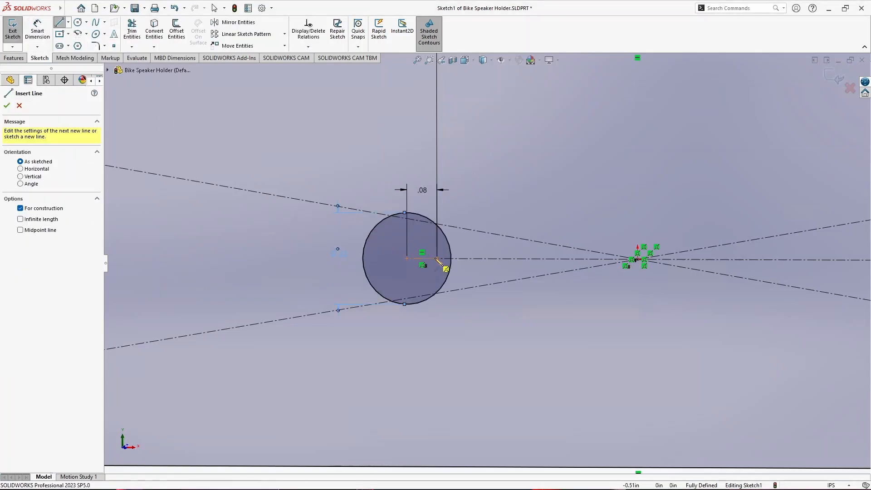
{"action": "left_click", "coordinate": [437, 340]}
{"action": "key", "text": "Escape"}
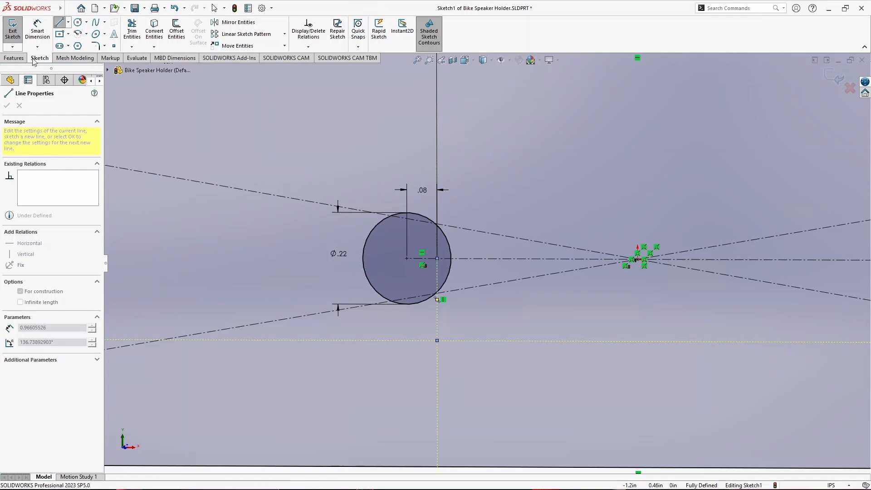
{"action": "left_click", "coordinate": [238, 22]}
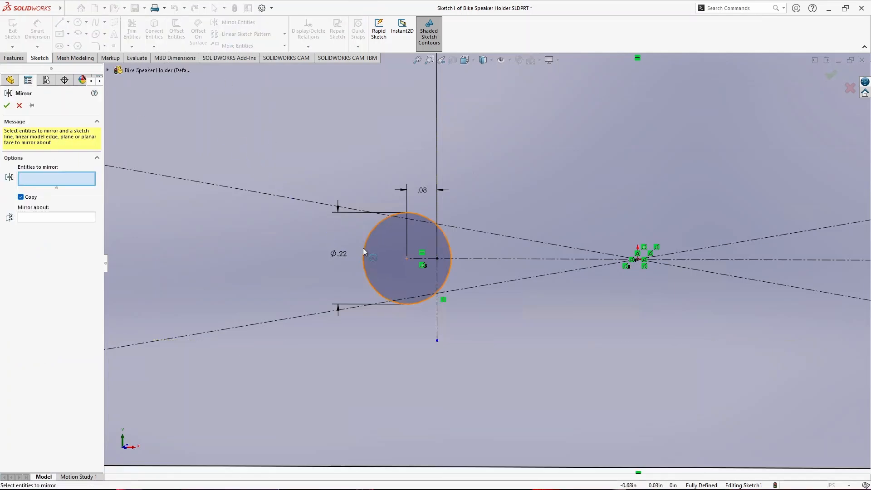
{"action": "left_click", "coordinate": [396, 301]}
{"action": "left_click", "coordinate": [439, 318]}
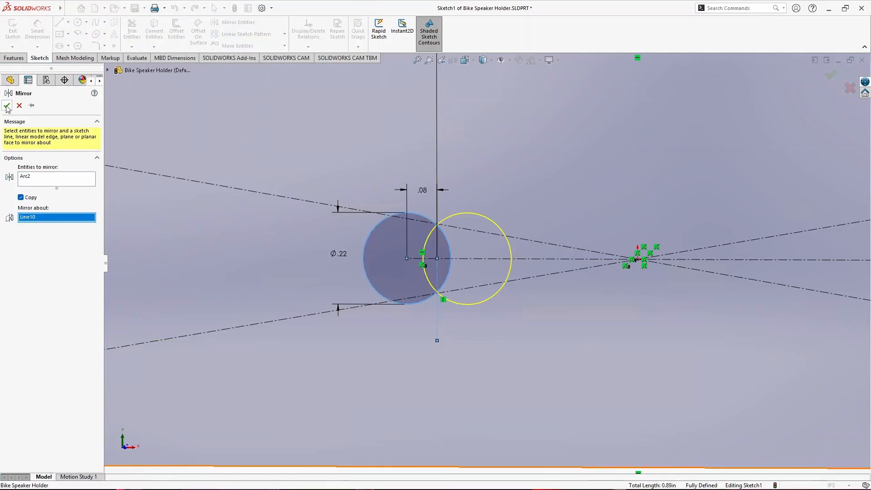
{"action": "key", "text": "Return"}
- Join the overlapping circles with horizontal lines across their upper and lower tangent points, and delete the vertical connecting line
{"action": "key", "text": "l"}
{"action": "left_click", "coordinate": [467, 304]}
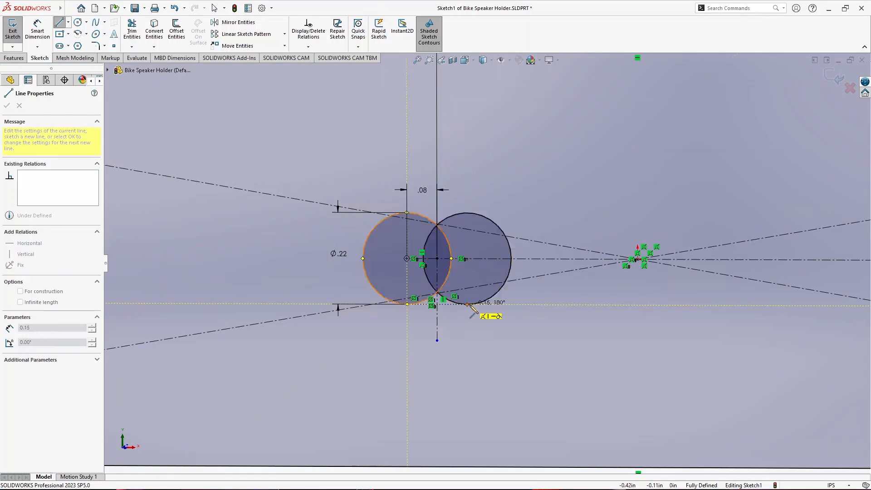
{"action": "left_click", "coordinate": [467, 213]}
{"action": "left_click", "coordinate": [406, 213]}
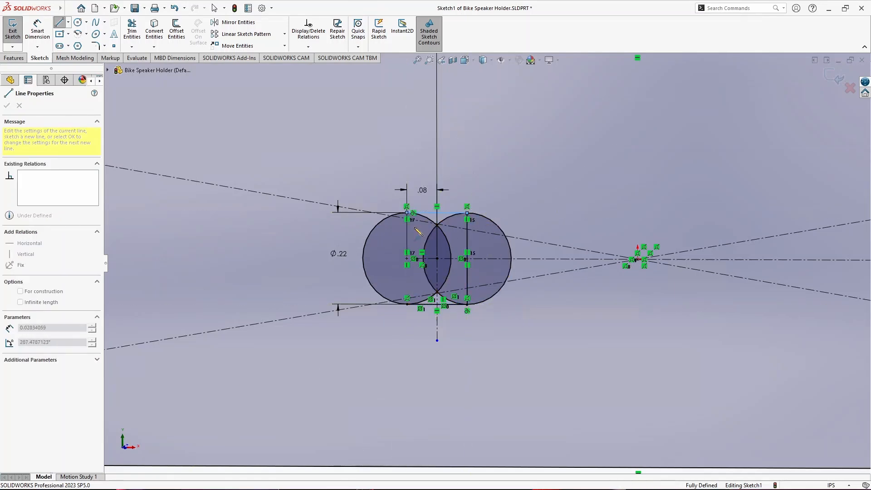
{"action": "key", "text": "Escape"}
{"action": "left_click", "coordinate": [467, 244]}
{"action": "key", "text": "Delete"}
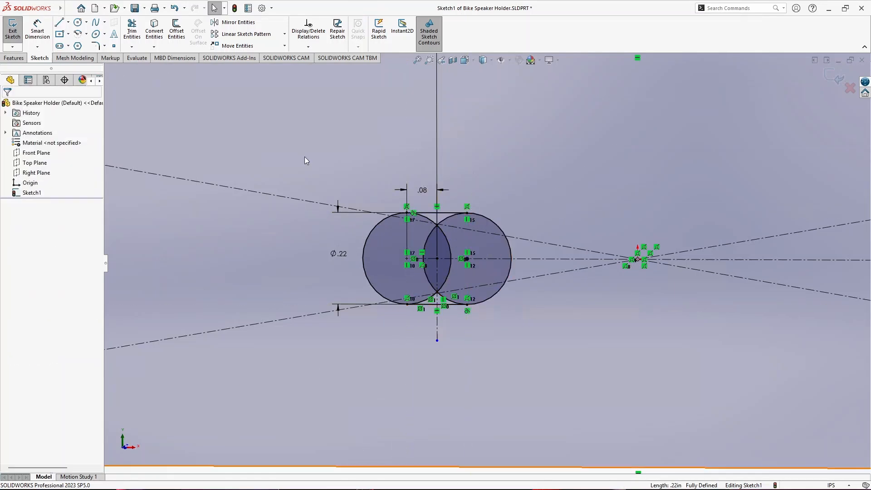
- Trim the circle arcs between their intersections and the upper and lower tangent lines of the slot outline
{"action": "scroll", "coordinate": [446, 271], "scroll_direction": "down", "scroll_amount": 5}
{"action": "scroll", "coordinate": [499, 283], "scroll_direction": "down", "scroll_amount": 1}
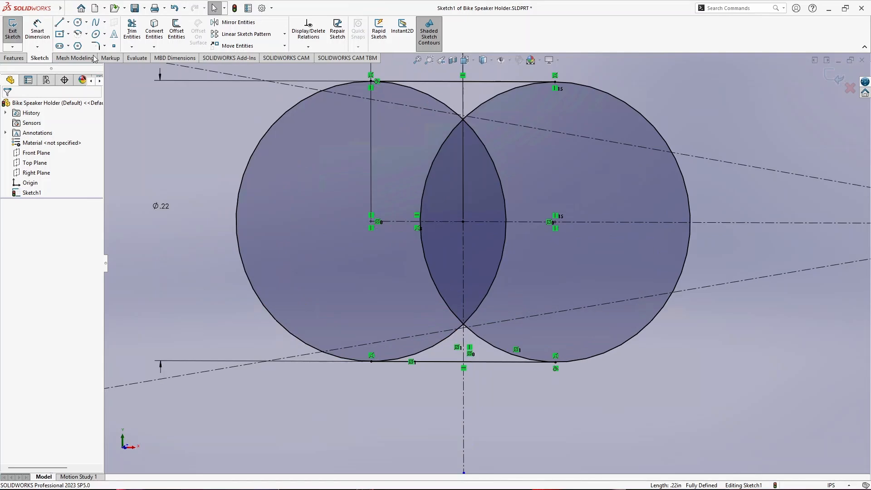
{"action": "left_click", "coordinate": [131, 31]}
{"action": "left_click_drag", "start_coordinate": [496, 98], "coordinate": [486, 94]}
{"action": "left_click_drag", "start_coordinate": [431, 94], "coordinate": [422, 102]}
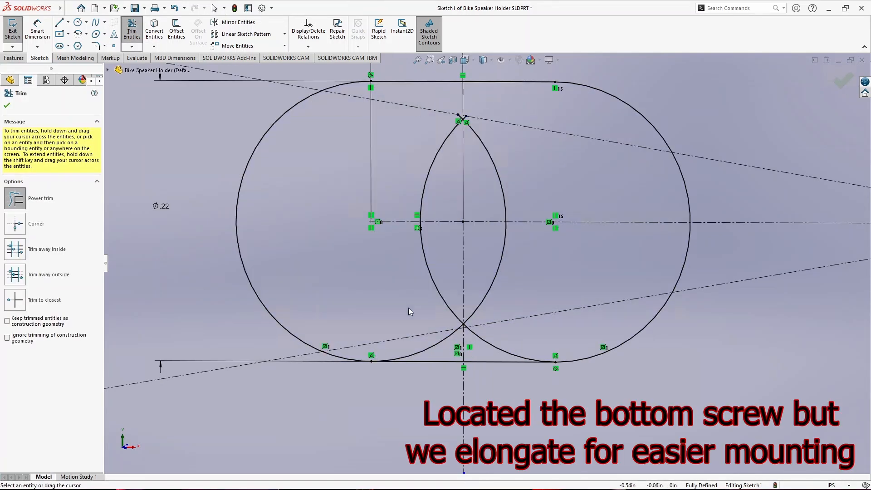
{"action": "left_click_drag", "start_coordinate": [497, 351], "coordinate": [496, 350]}
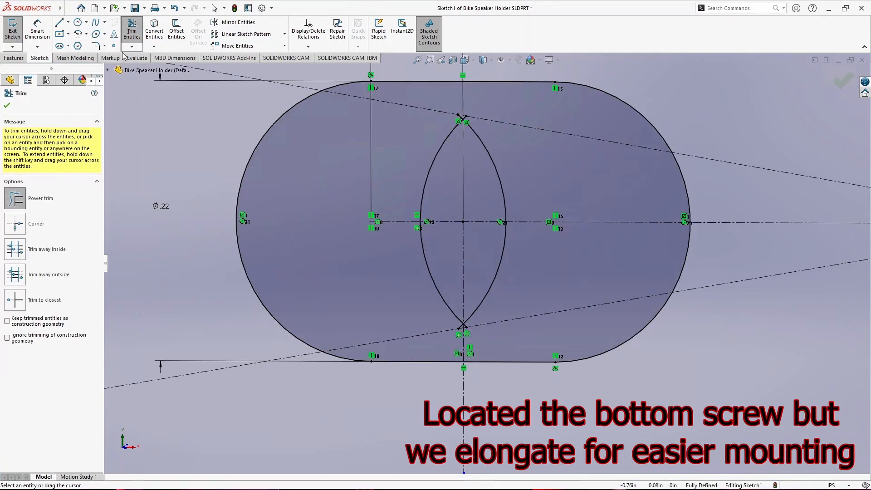
- Delete the two remaining crossing arcs inside the slot outline
{"action": "key", "text": "Escape"}
{"action": "left_click", "coordinate": [428, 271]}
{"action": "key", "text": "Delete"}
{"action": "left_click", "coordinate": [505, 241]}
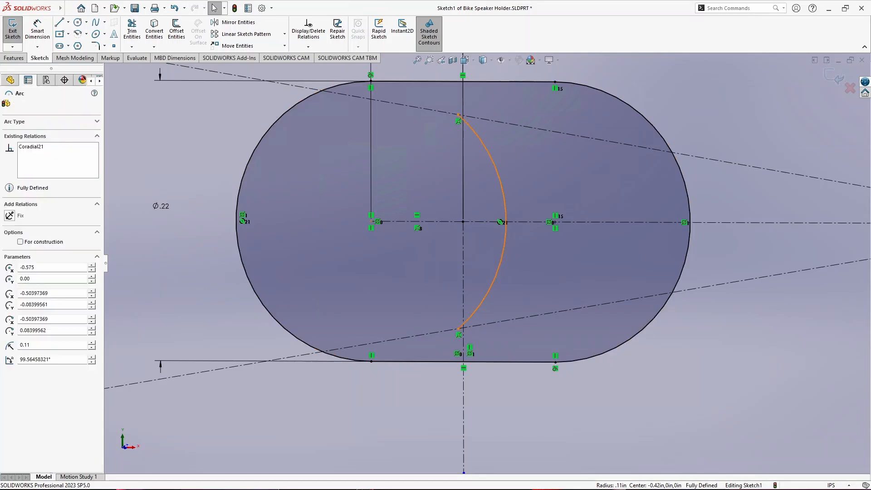
{"action": "key", "text": "Delete"}
- Extrude the plate sketch with its slot and round hole as a 0.5 in blind boss
{"action": "scroll", "coordinate": [482, 279], "scroll_direction": "up", "scroll_amount": 14}
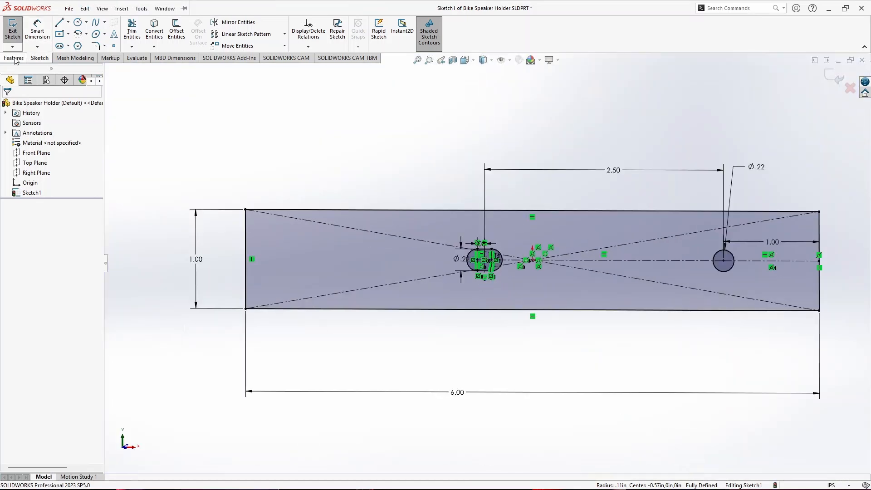
{"action": "left_click", "coordinate": [14, 58]}
{"action": "left_click", "coordinate": [17, 29]}
{"action": "type", "text": "0.50in"}
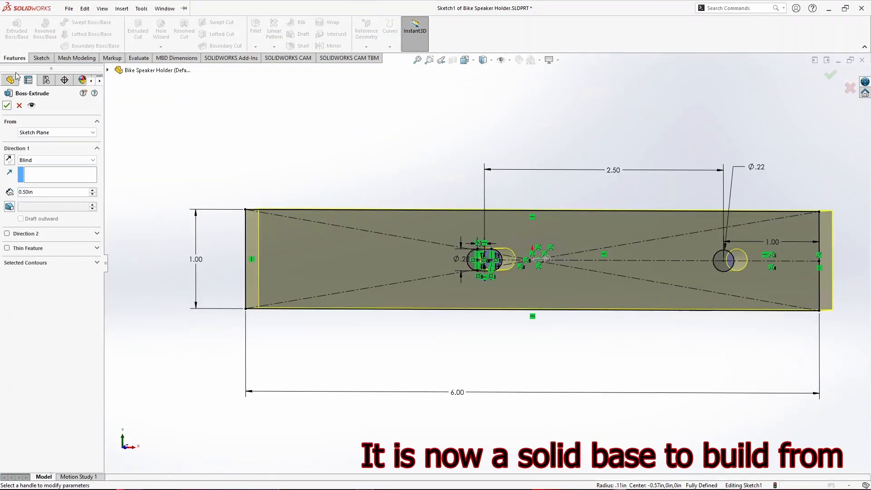
{"action": "left_click", "coordinate": [7, 106]}
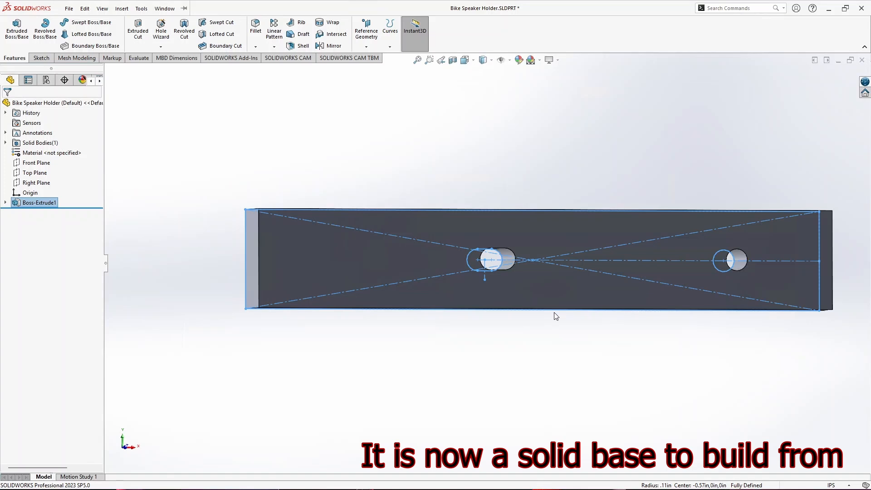
- Rename the extruded feature as Main Frame Bracket and save the part
{"action": "middle_click_drag", "start_coordinate": [603, 300], "coordinate": [603, 344]}
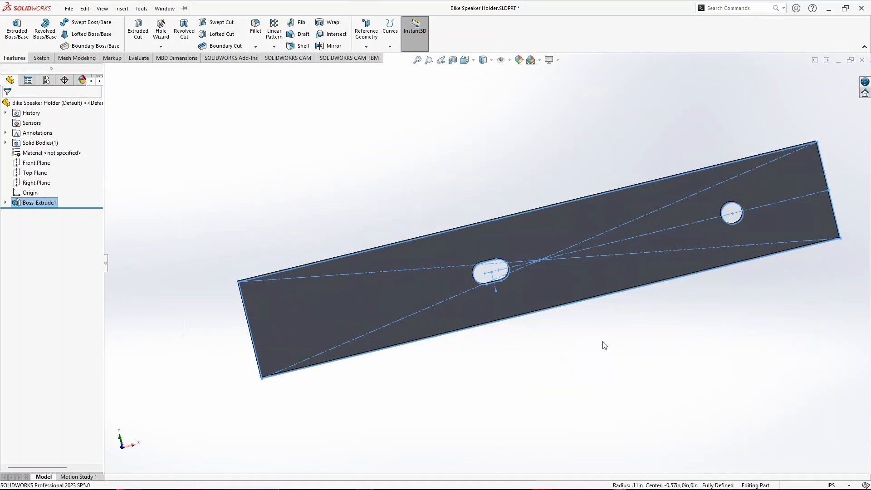
{"action": "scroll", "coordinate": [578, 336], "scroll_direction": "down", "scroll_amount": 2}
{"action": "left_click", "coordinate": [24, 202]}
{"action": "left_click", "coordinate": [24, 202]}
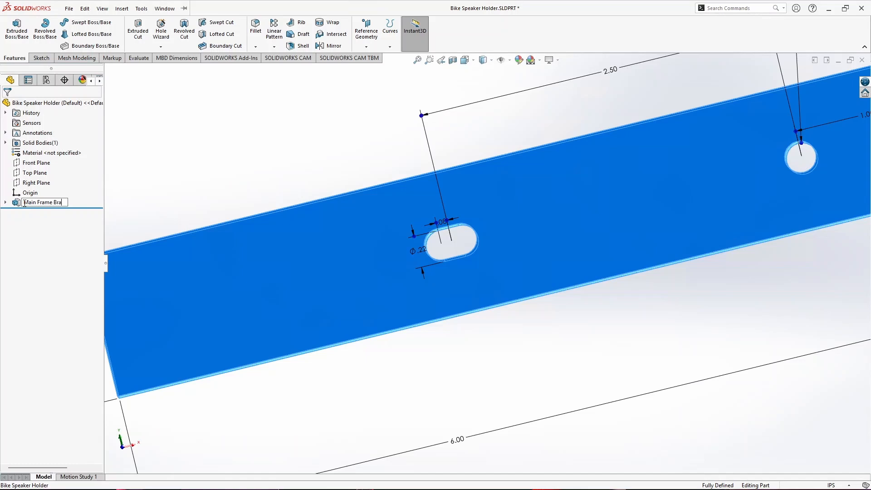
{"action": "type", "text": "Main Frame Bracket"}
{"action": "left_click", "coordinate": [164, 163]}
{"action": "left_click", "coordinate": [68, 8]}
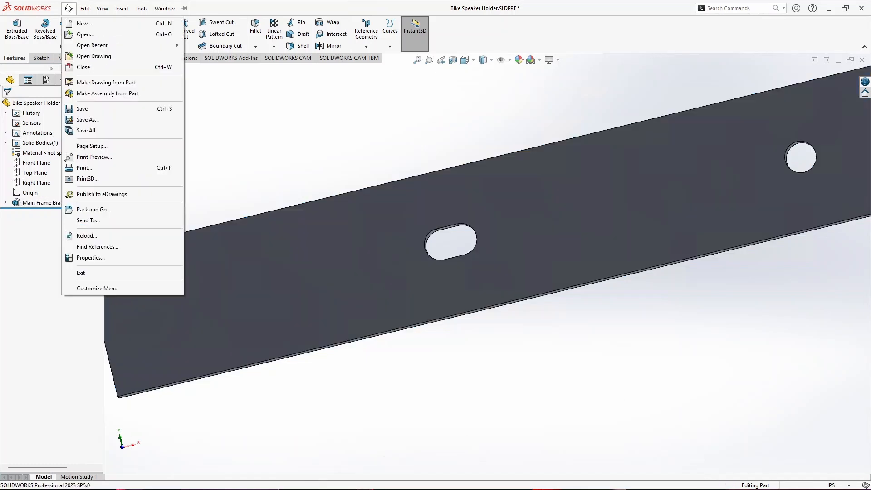
{"action": "left_click", "coordinate": [82, 109]}
- Start a sketch on the bracket's large face and orient the view to the front
{"action": "scroll", "coordinate": [494, 259], "scroll_direction": "up", "scroll_amount": 3}
{"action": "left_click", "coordinate": [517, 242]}
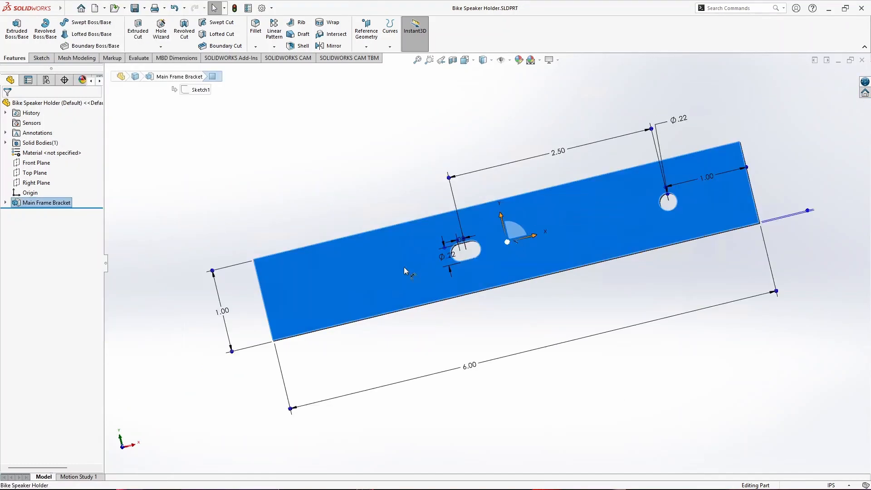
{"action": "left_click", "coordinate": [41, 58]}
{"action": "left_click", "coordinate": [13, 31]}
{"action": "key", "text": "space"}
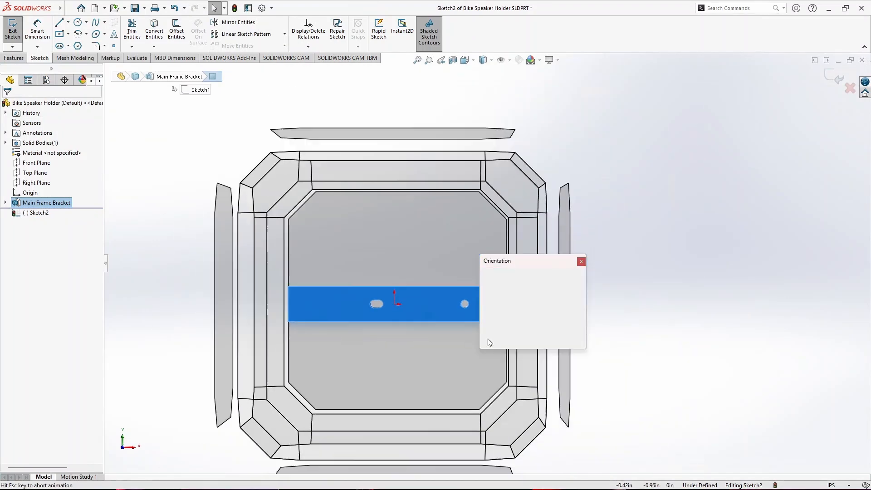
{"action": "left_click", "coordinate": [417, 360]}
{"action": "scroll", "coordinate": [514, 287], "scroll_direction": "down", "scroll_amount": 2}
{"action": "key", "text": "Escape"}
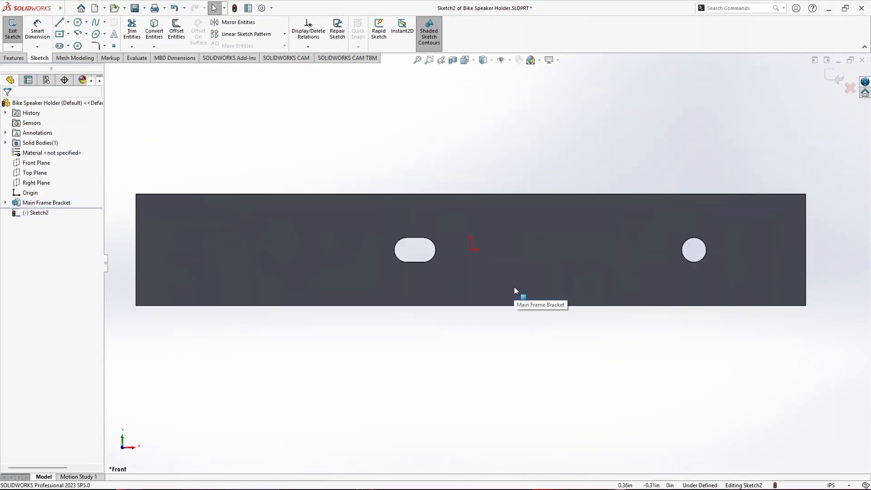
- Convert the four edges of the slot and the edge of the round hole into sketch entities
{"action": "left_click", "coordinate": [154, 28]}
{"action": "left_click", "coordinate": [413, 237]}
{"action": "scroll", "coordinate": [412, 239], "scroll_direction": "down", "scroll_amount": 2}
{"action": "left_click", "coordinate": [438, 278]}
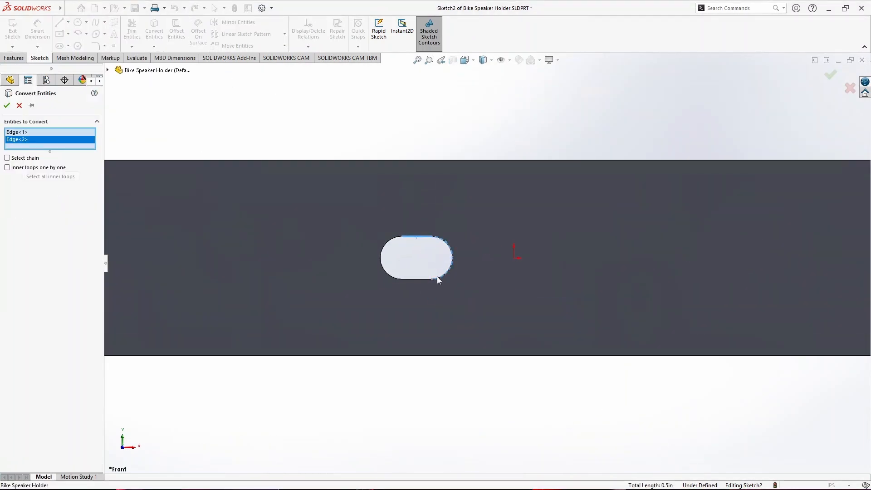
{"action": "left_click", "coordinate": [418, 279]}
{"action": "left_click", "coordinate": [380, 255]}
{"action": "key", "text": "f"}
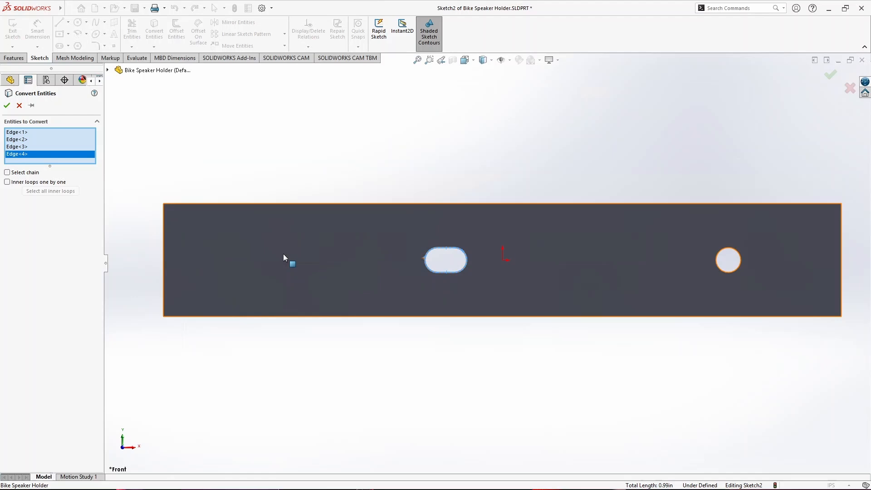
{"action": "left_click", "coordinate": [717, 260]}
{"action": "left_click", "coordinate": [7, 105]}
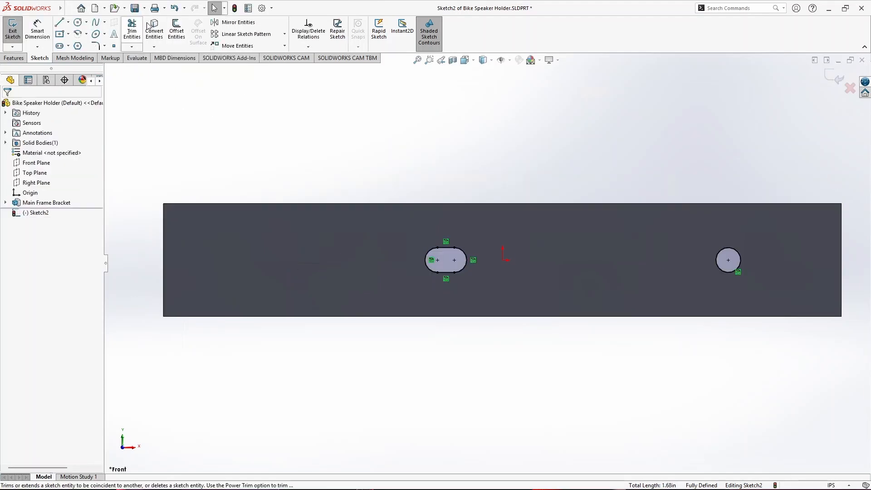
- Offset the slot's whole chain and the round hole's circle outward by 0.10 in
{"action": "left_click", "coordinate": [177, 31]}
{"action": "left_click", "coordinate": [431, 247]}
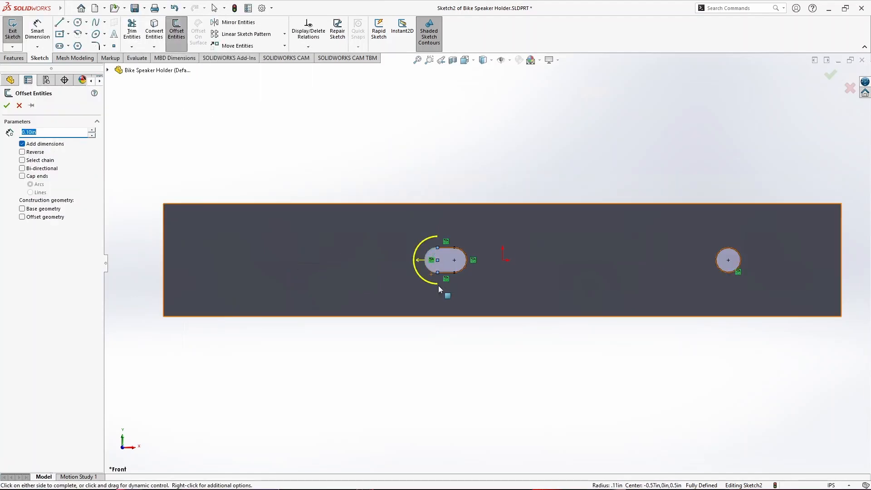
{"action": "left_click", "coordinate": [22, 160]}
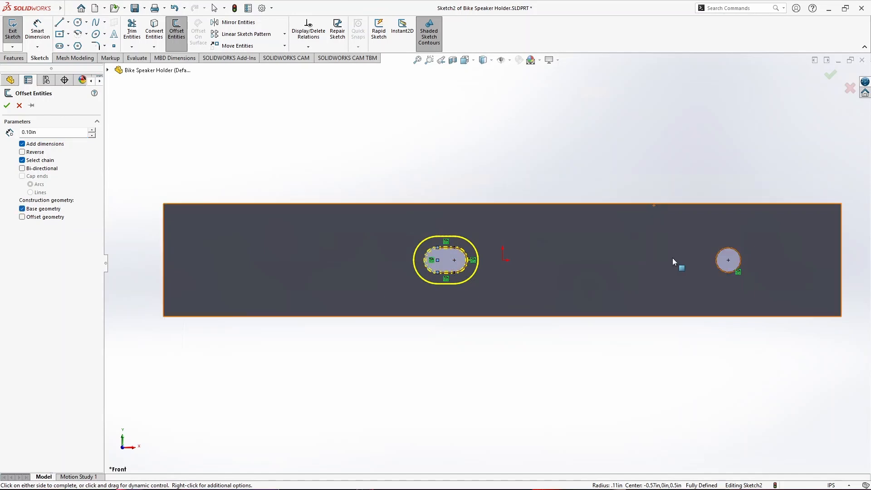
{"action": "left_click", "coordinate": [718, 262]}
{"action": "left_click", "coordinate": [7, 105]}
- Start an extruded cut from the sketch, ending Offset From Surface relative to the bracket's opposite large face
{"action": "left_click", "coordinate": [14, 57]}
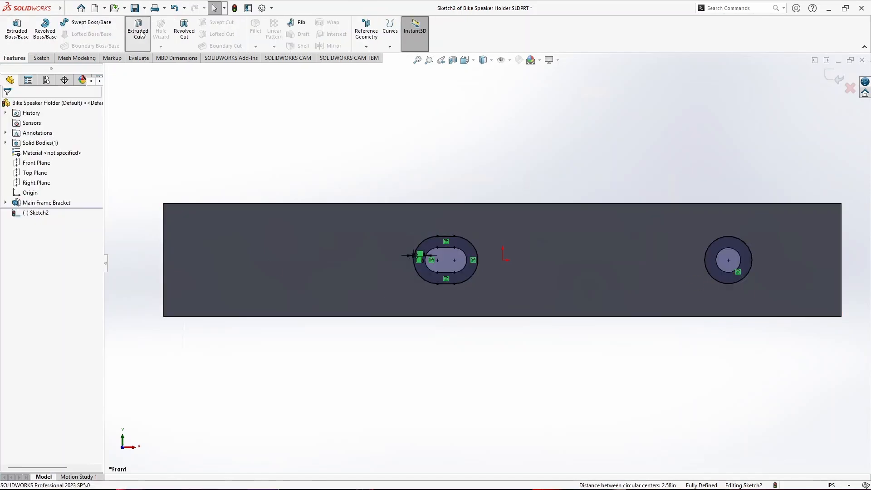
{"action": "left_click", "coordinate": [138, 29]}
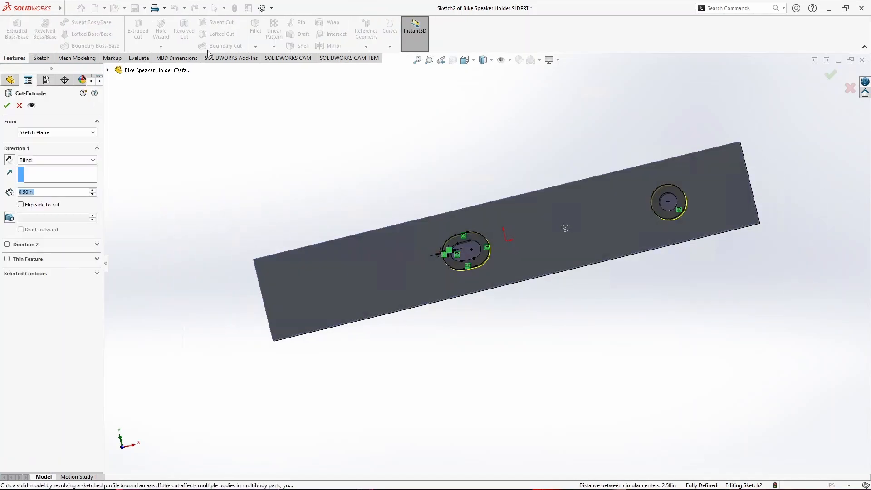
{"action": "left_click", "coordinate": [50, 159]}
{"action": "left_click", "coordinate": [67, 197]}
{"action": "middle_click_drag", "start_coordinate": [331, 356], "coordinate": [379, 248]}
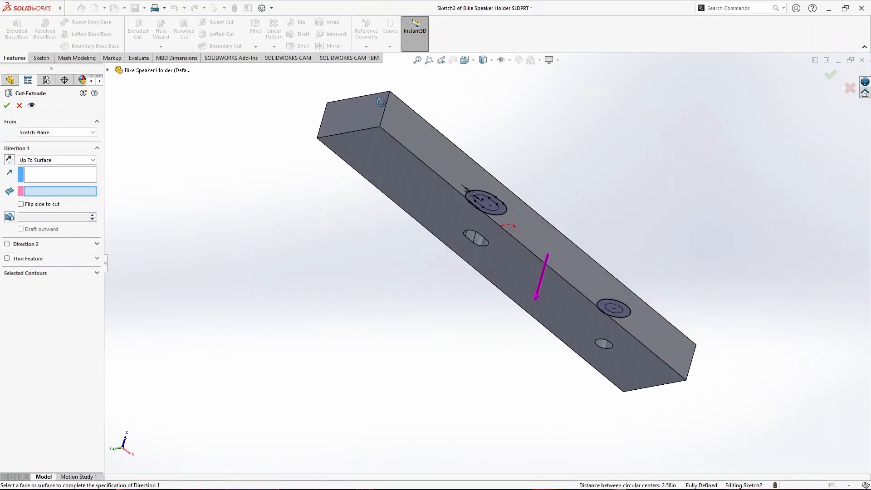
{"action": "left_click", "coordinate": [71, 162]}
{"action": "left_click", "coordinate": [66, 202]}
{"action": "left_click", "coordinate": [405, 190]}
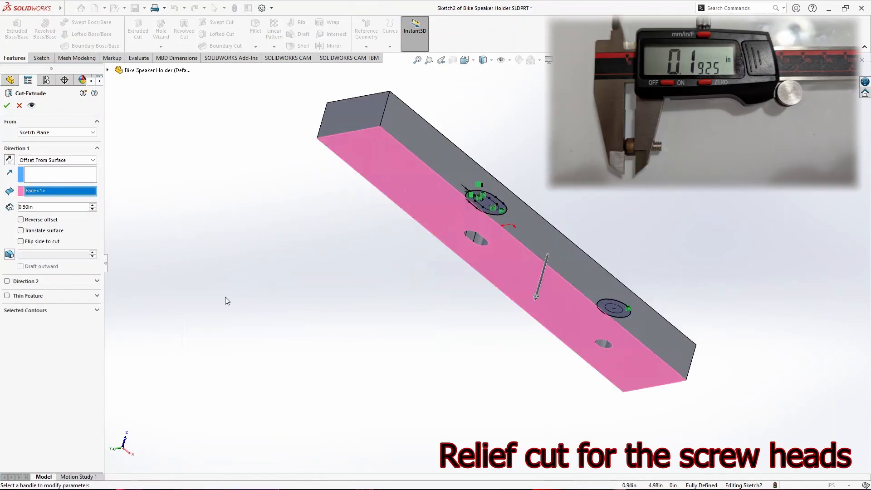
- Set the cut's offset from that face to 0.10 in and complete the cut
{"action": "type", "text": "0.1"}
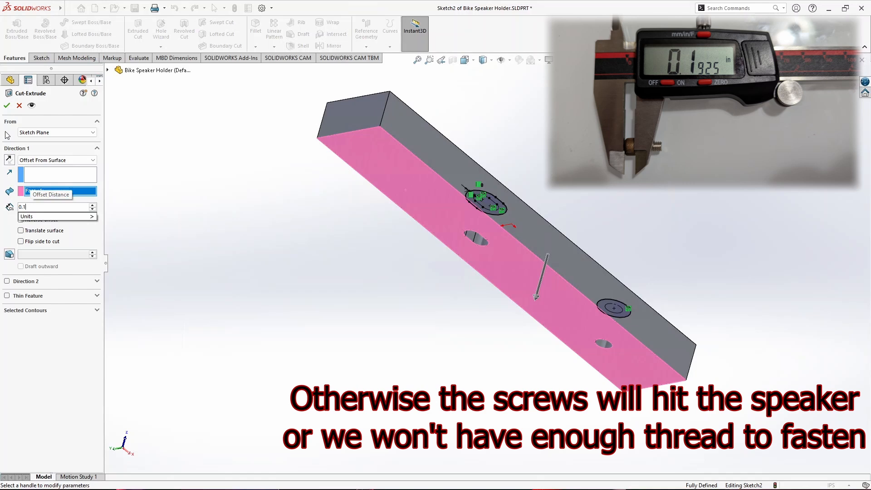
{"action": "key", "text": "Return"}
{"action": "middle_click_drag", "start_coordinate": [327, 268], "coordinate": [287, 417]}
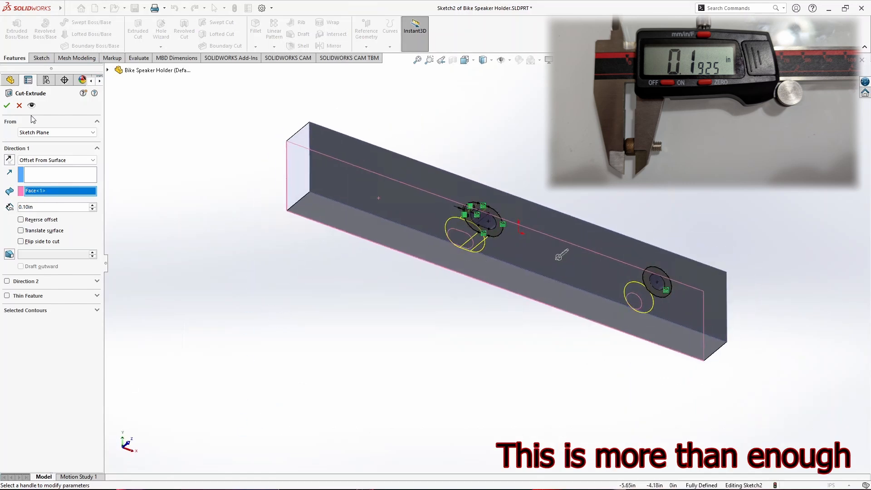
{"action": "left_click", "coordinate": [7, 106]}
- Rename the new cut feature as Bolt Relief Cut
{"action": "middle_click_drag", "start_coordinate": [436, 288], "coordinate": [143, 310]}
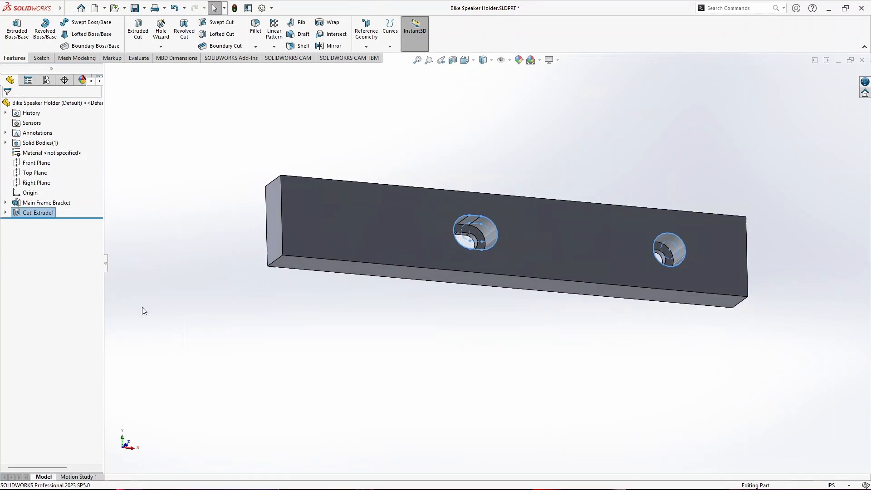
{"action": "double_click", "coordinate": [38, 213]}
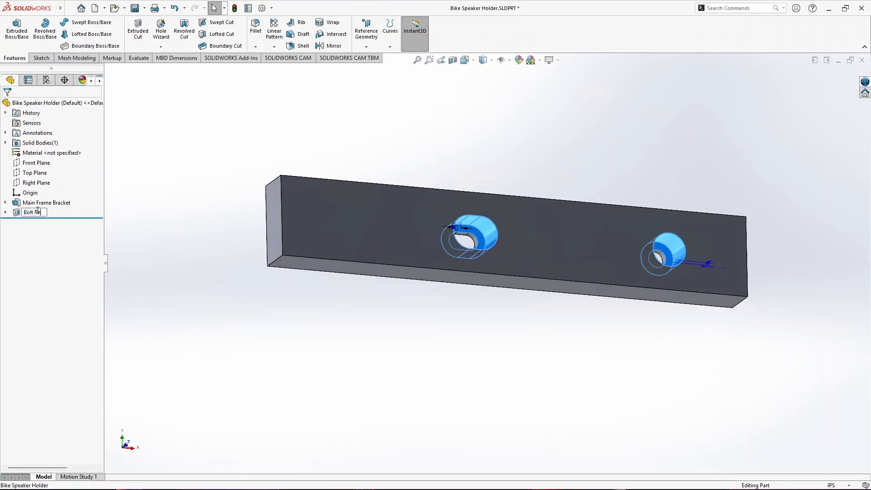
{"action": "left_click", "coordinate": [228, 268]}
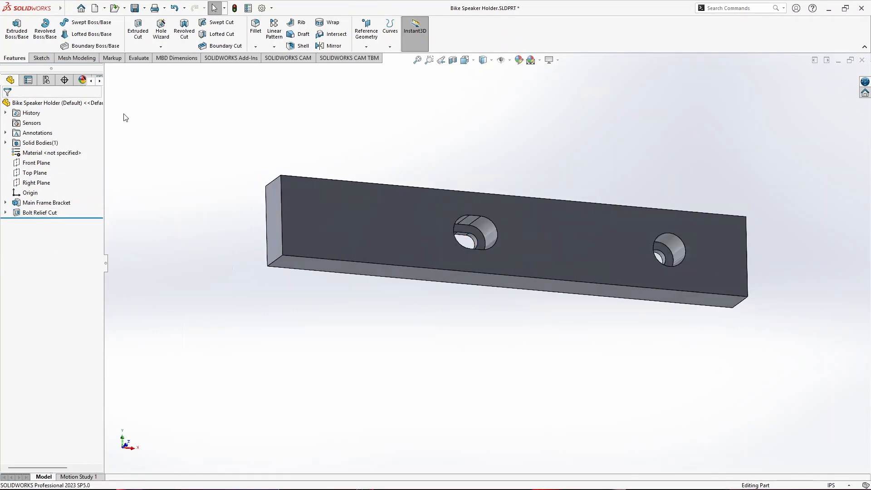
- Start a sketch on the bracket's small end face farthest from the round hole and turn the view so its long edges are horizontal
{"action": "middle_click_drag", "start_coordinate": [359, 310], "coordinate": [404, 334]}
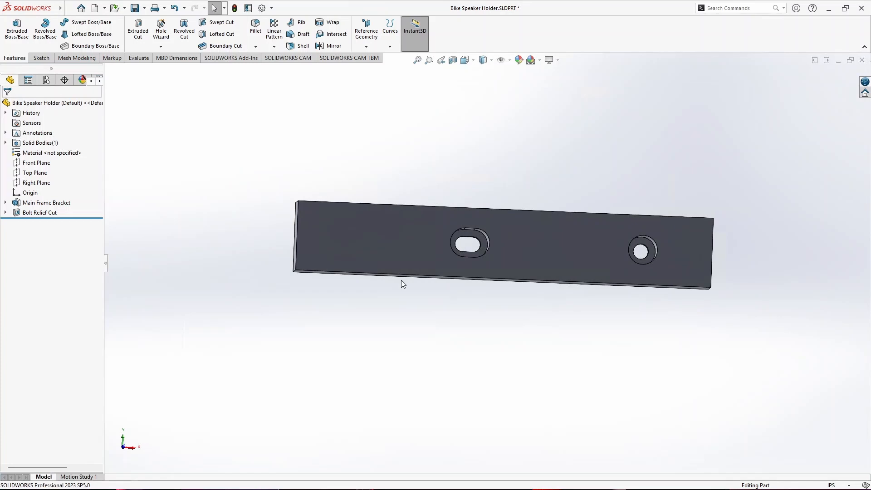
{"action": "middle_click_drag", "start_coordinate": [338, 350], "coordinate": [359, 340]}
{"action": "left_click", "coordinate": [309, 253]}
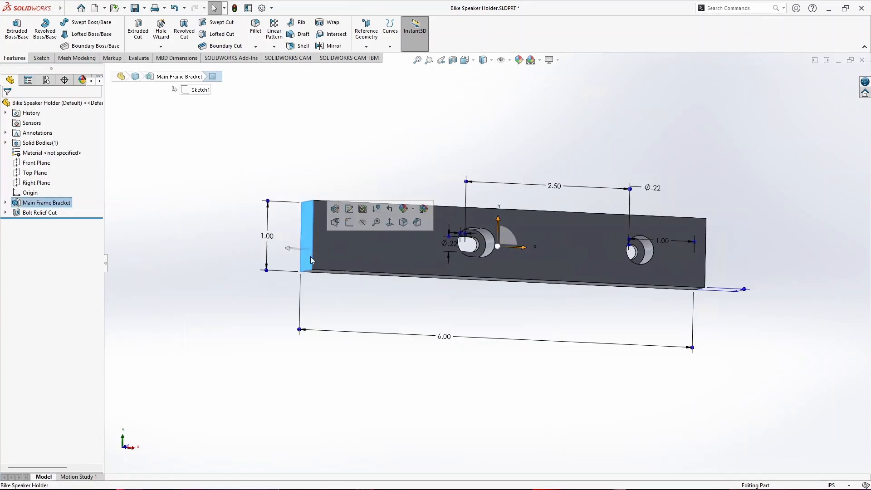
{"action": "left_click", "coordinate": [38, 58]}
{"action": "left_click", "coordinate": [12, 29]}
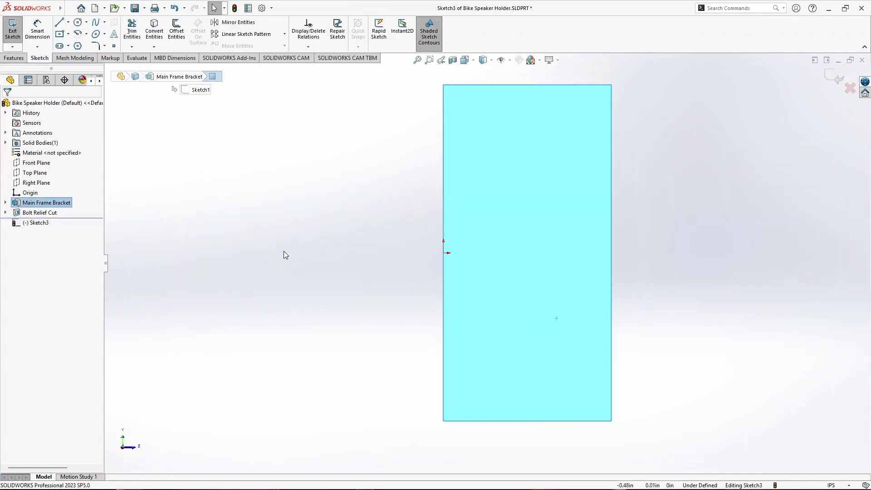
{"action": "key", "text": "ctrl+8"}
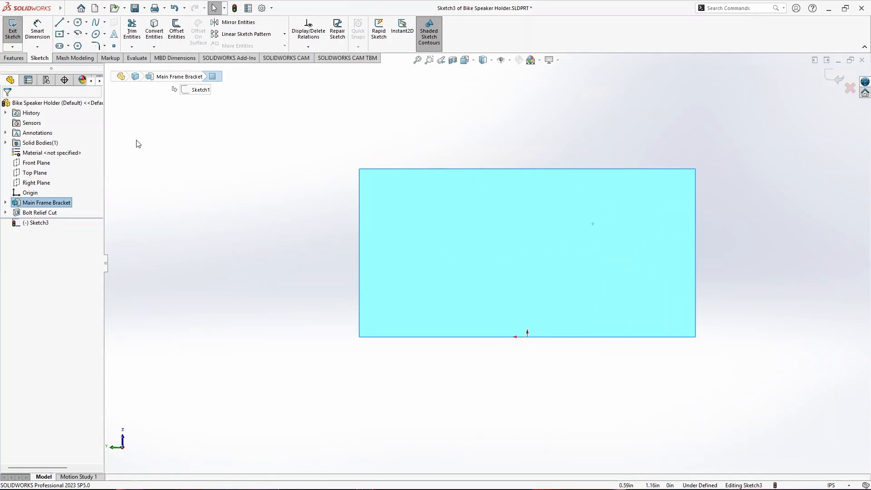
- Draw a construction line about 1.78 in long perpendicular from the midpoint of the end face's long edge opposite the origin, away from the bracket
{"action": "left_click", "coordinate": [77, 23]}
{"action": "left_click", "coordinate": [68, 21]}
{"action": "left_click", "coordinate": [84, 45]}
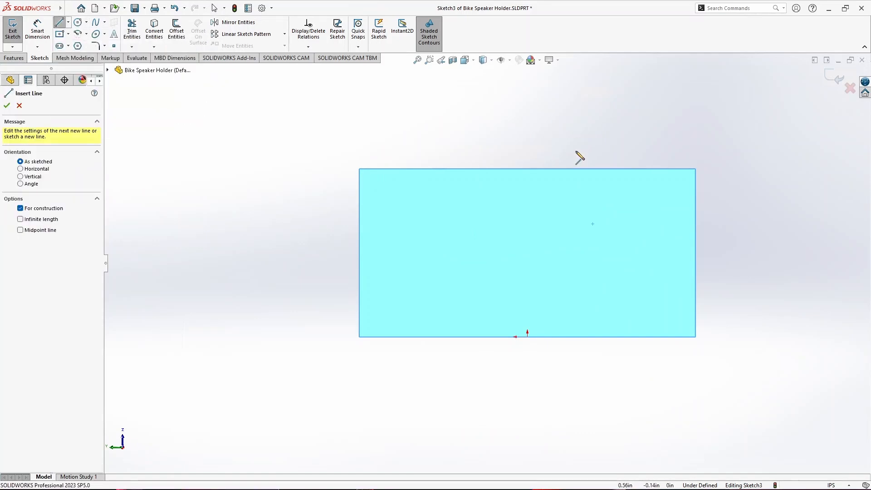
{"action": "left_click", "coordinate": [528, 168]}
{"action": "scroll", "coordinate": [486, 262], "scroll_direction": "up", "scroll_amount": 10}
{"action": "left_click", "coordinate": [492, 151]}
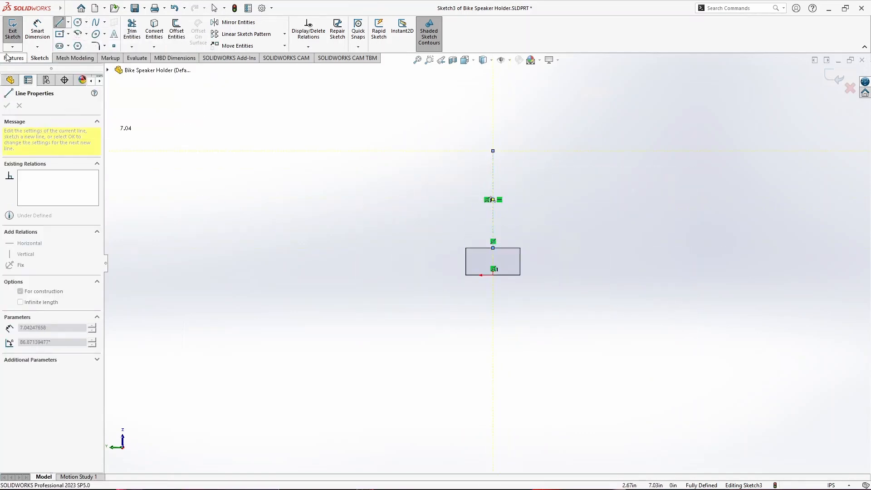
- Draw a circle about 1.78 in in diameter, centred on the construction line's midpoint and passing through its endpoint
{"action": "left_click", "coordinate": [24, 61]}
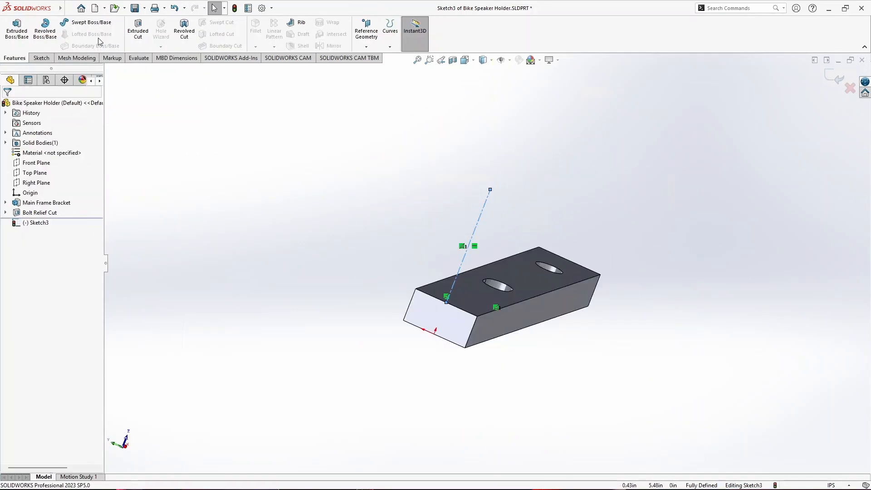
{"action": "left_click", "coordinate": [41, 59]}
{"action": "left_click", "coordinate": [78, 23]}
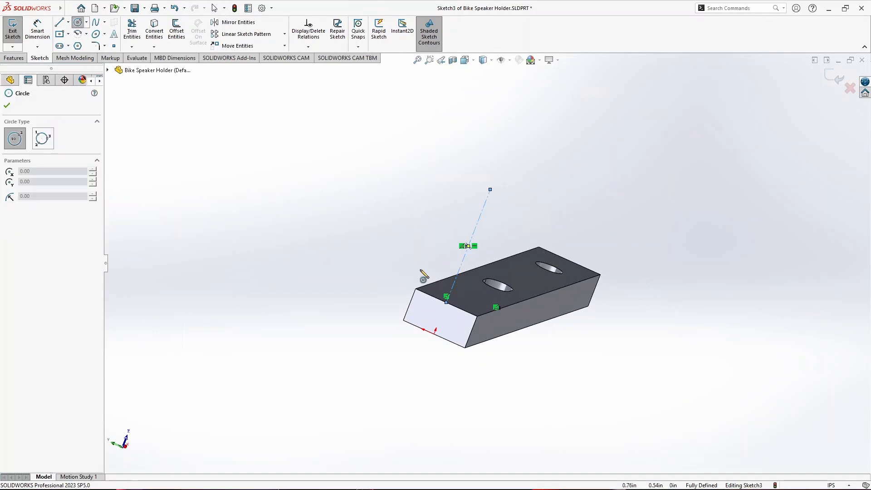
{"action": "left_click", "coordinate": [468, 246]}
{"action": "left_click", "coordinate": [490, 190]}
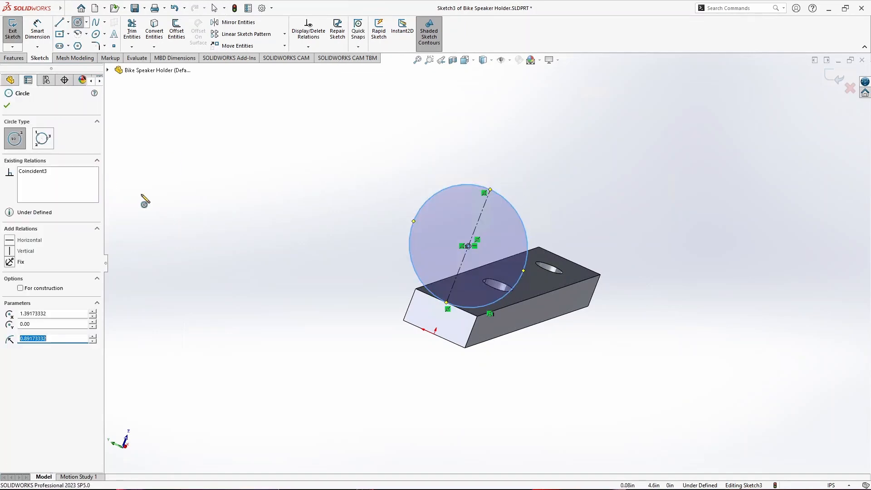
{"action": "left_click", "coordinate": [7, 106]}
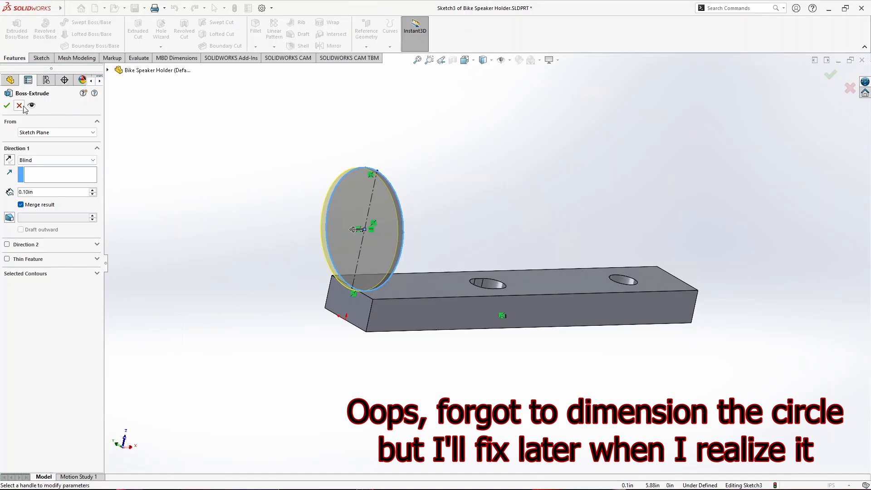
- Leave the premature extrusion and offset the circle outward by 0.20 in
{"action": "left_click", "coordinate": [20, 106]}
{"action": "left_click", "coordinate": [177, 31]}
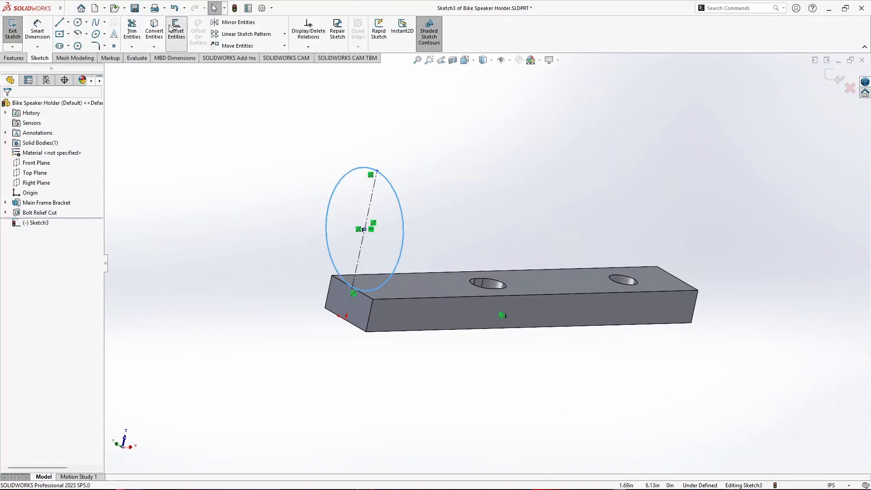
{"action": "left_click", "coordinate": [7, 106]}
- Extrude the ring profile 0.50 in in the reversed direction, over the bracket, with the result merged
{"action": "left_click", "coordinate": [14, 58]}
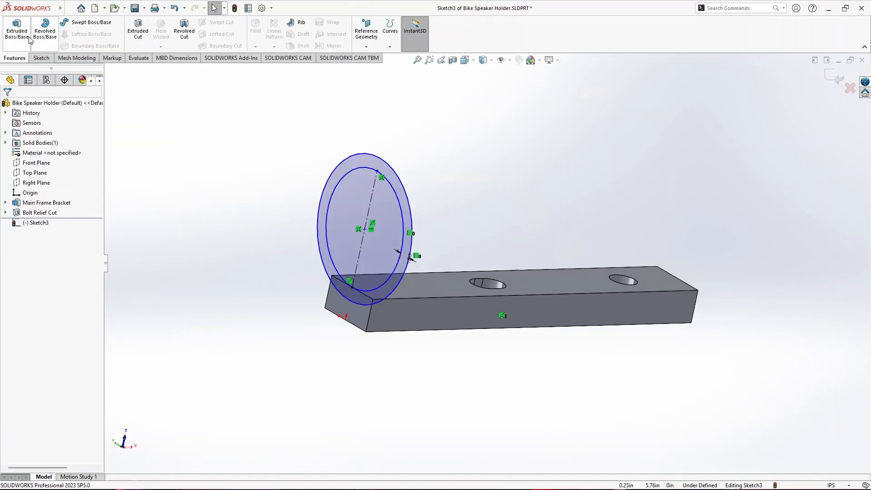
{"action": "left_click", "coordinate": [17, 31]}
{"action": "left_click", "coordinate": [9, 160]}
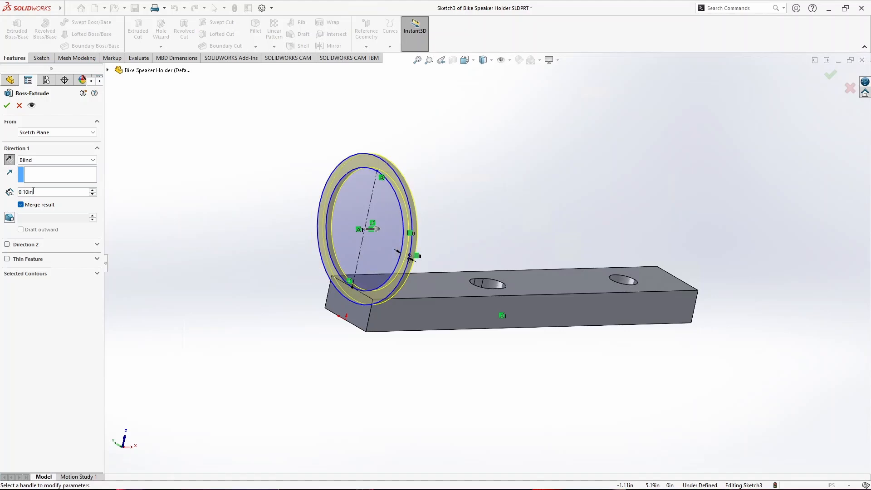
{"action": "type", "text": "0.2"}
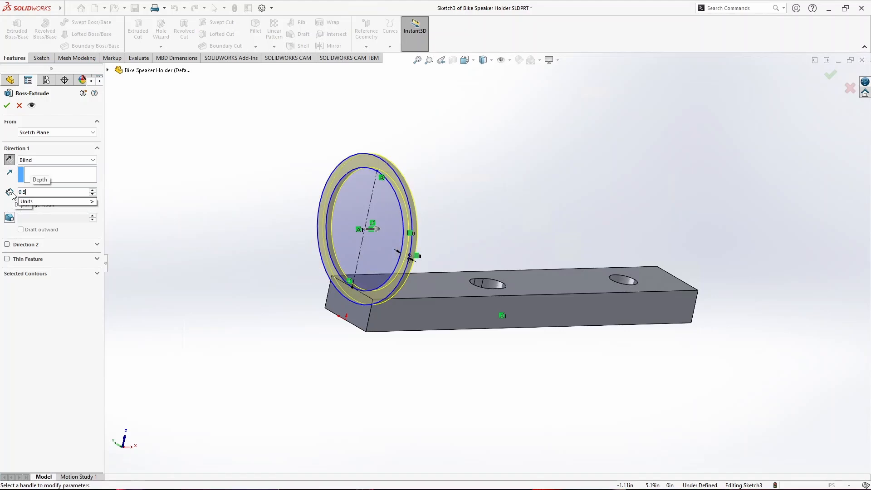
{"action": "key", "text": "Return"}
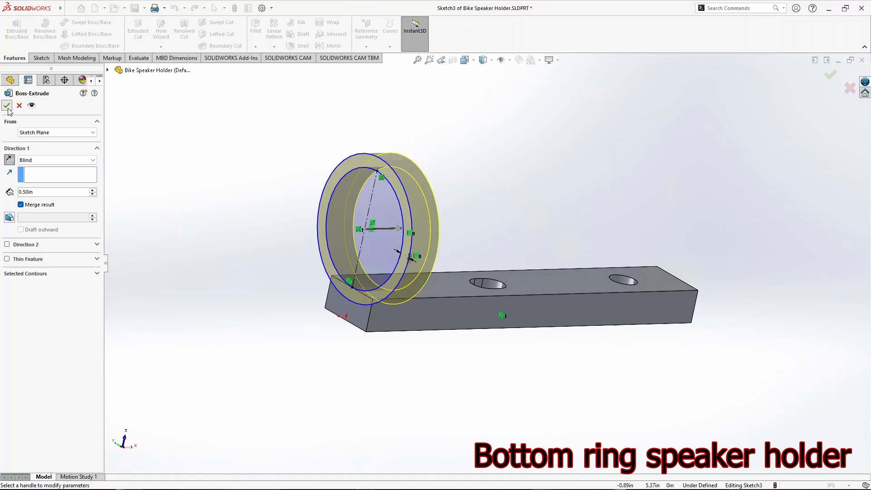
{"action": "left_click", "coordinate": [7, 105]}
- Rename the extruded ring feature as Bottom Holder Ring
{"action": "left_click", "coordinate": [31, 222]}
{"action": "left_click", "coordinate": [31, 222]}
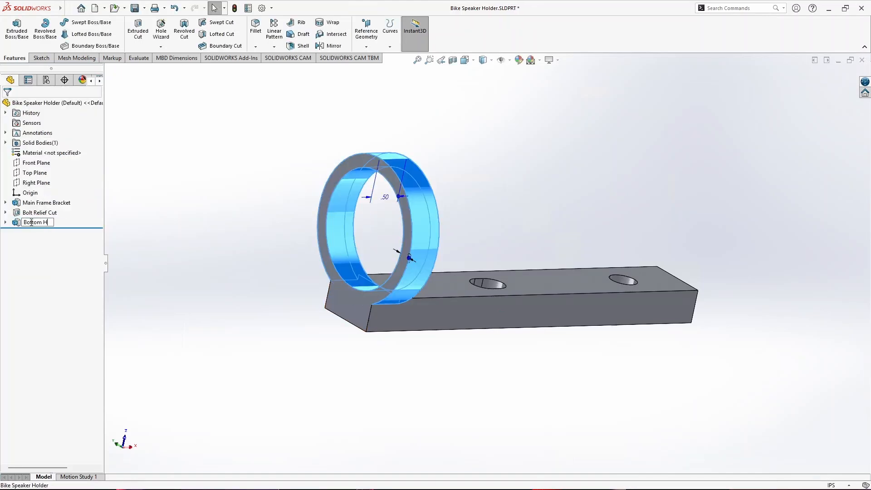
{"action": "key", "text": "Return"}
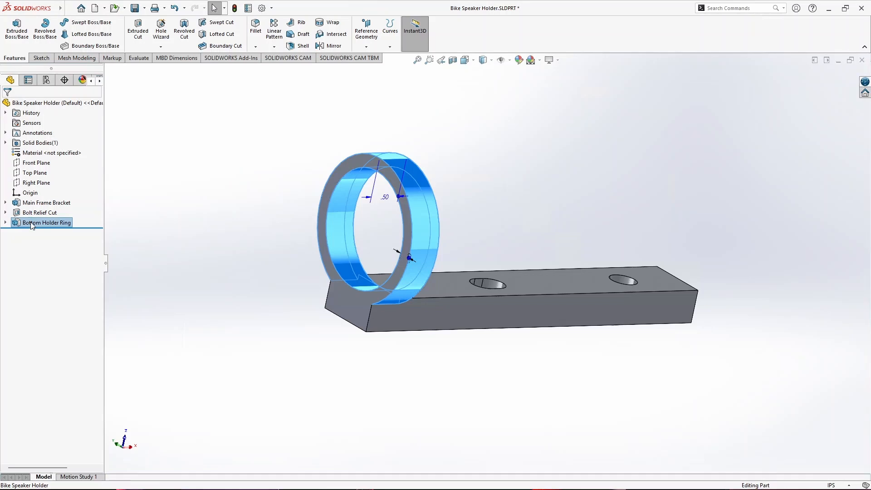
- Start a sketch on the flat end face shared by the ring and the bracket
{"action": "left_click", "coordinate": [325, 203]}
{"action": "left_click", "coordinate": [41, 58]}
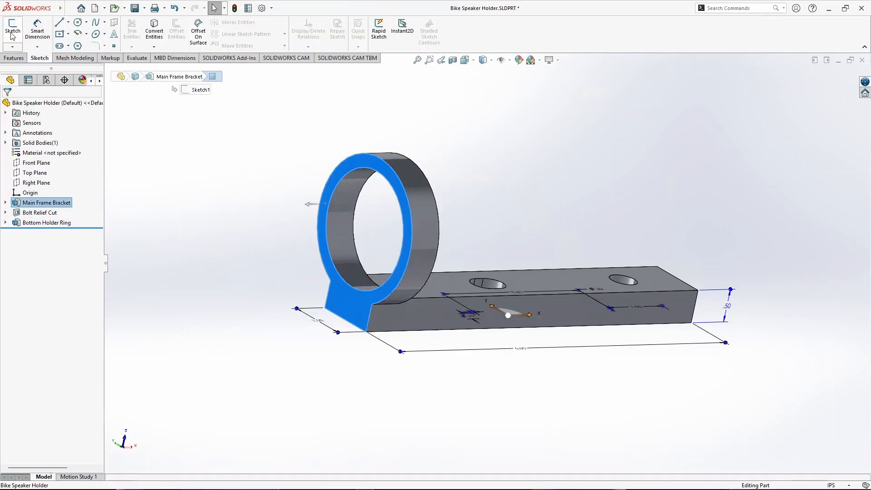
{"action": "left_click", "coordinate": [12, 30]}
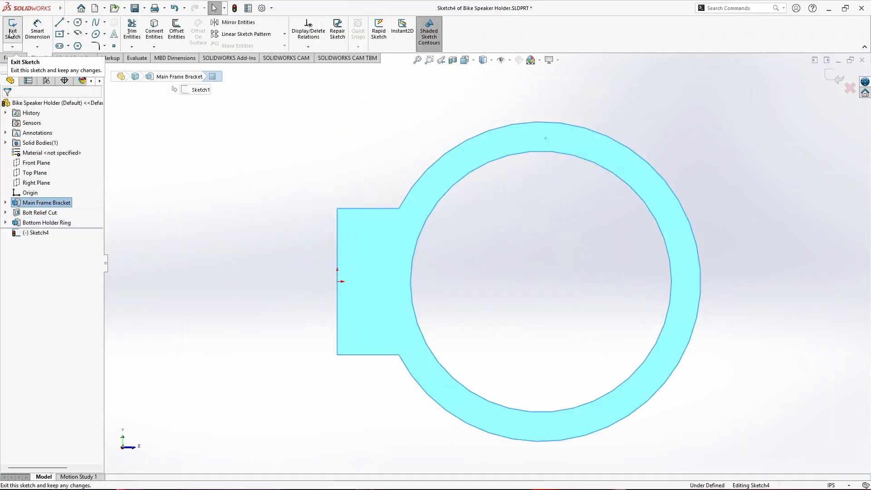
{"action": "left_click", "coordinate": [198, 170]}
- Convert the ring's inner circular edge into a sketch circle and offset it inward by 0.40 in
{"action": "left_click", "coordinate": [154, 31]}
{"action": "left_click", "coordinate": [482, 166]}
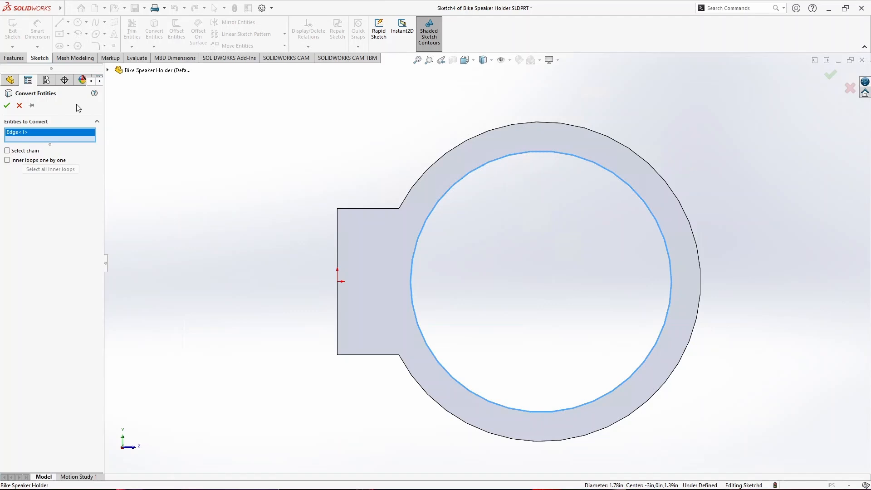
{"action": "left_click", "coordinate": [8, 106]}
{"action": "left_click", "coordinate": [176, 31]}
{"action": "left_click", "coordinate": [464, 176]}
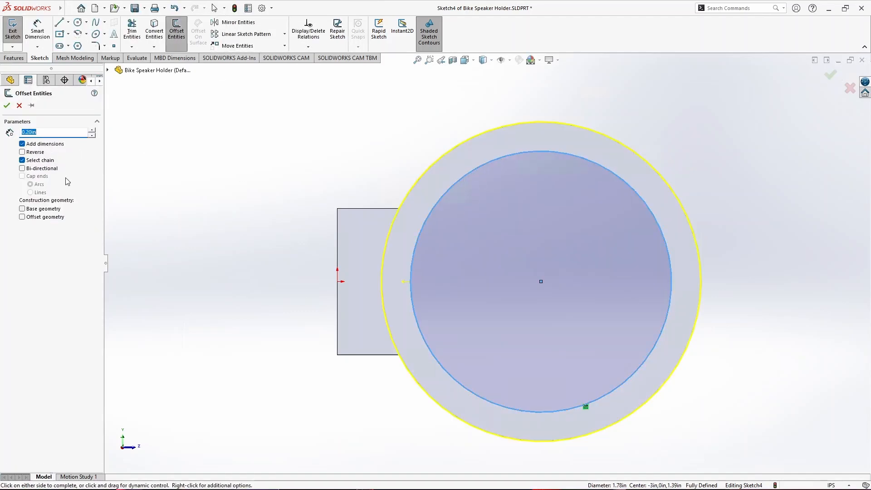
{"action": "left_click", "coordinate": [22, 152]}
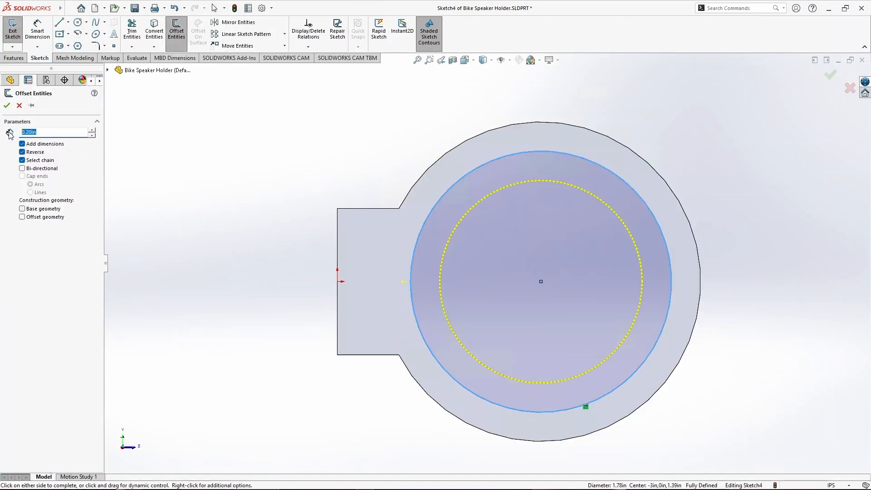
{"action": "left_click", "coordinate": [8, 107]}
- Extrude the area between the two sketch circles 0.20 in in the reversed direction, forming a retaining lip inside the ring
{"action": "middle_click_drag", "start_coordinate": [228, 247], "coordinate": [281, 298]}
{"action": "left_click", "coordinate": [39, 232]}
{"action": "left_click", "coordinate": [14, 58]}
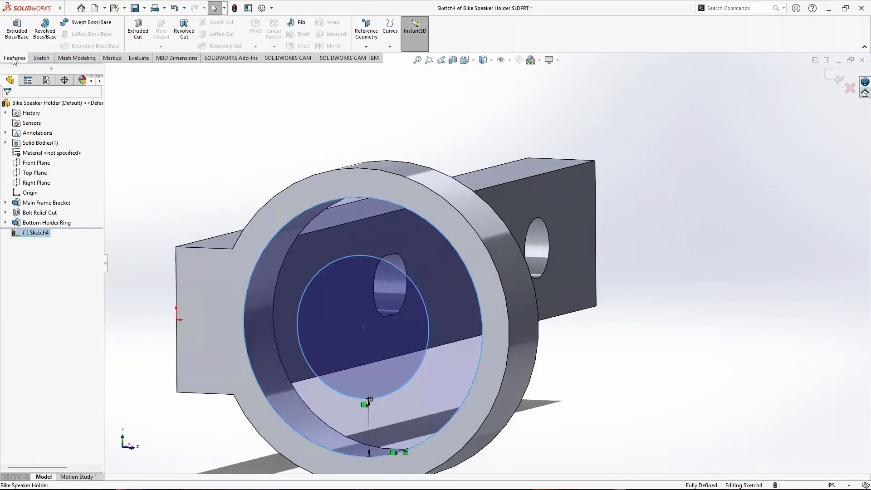
{"action": "left_click", "coordinate": [17, 31]}
{"action": "left_click", "coordinate": [10, 160]}
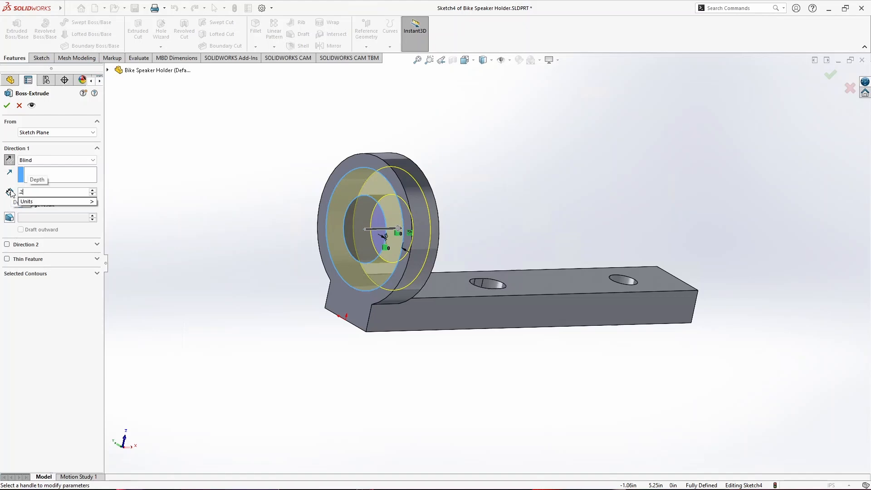
{"action": "key", "text": "Return"}
{"action": "middle_click_drag", "start_coordinate": [277, 321], "coordinate": [268, 400]}
{"action": "scroll", "coordinate": [377, 218], "scroll_direction": "down", "scroll_amount": 3}
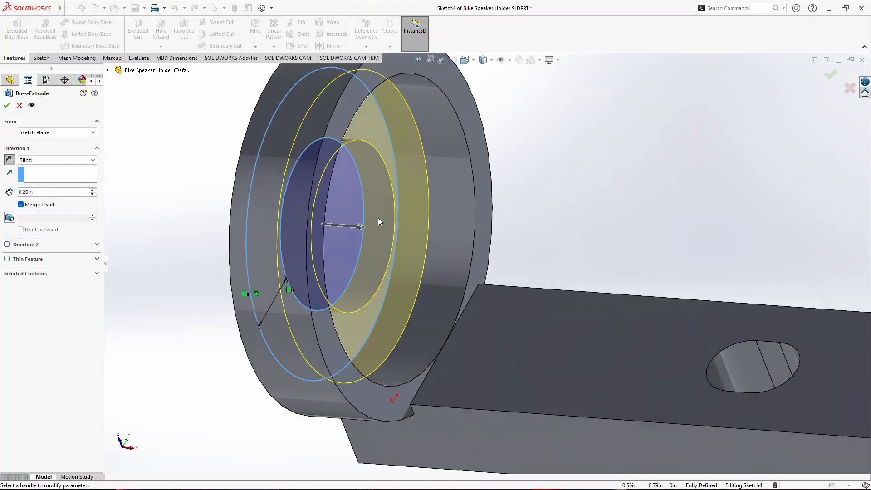
{"action": "middle_click_drag", "start_coordinate": [378, 217], "coordinate": [227, 329]}
{"action": "left_click", "coordinate": [7, 105]}
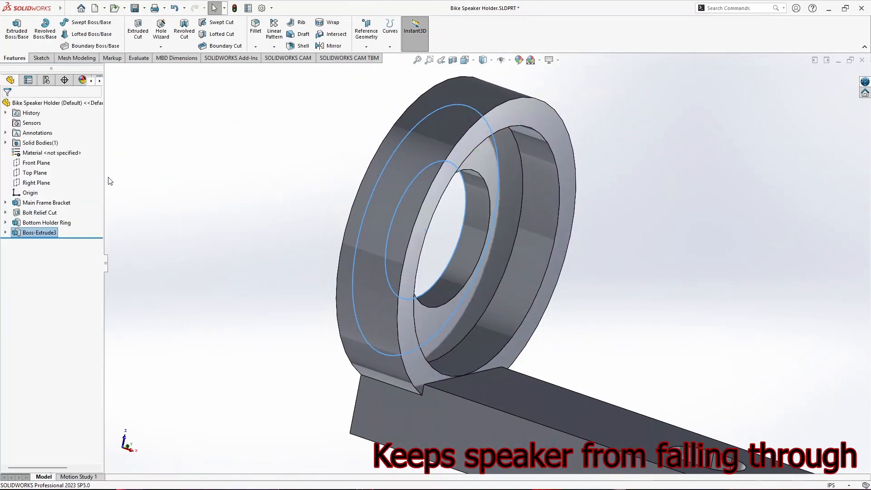
{"action": "middle_click_drag", "start_coordinate": [313, 254], "coordinate": [476, 272]}
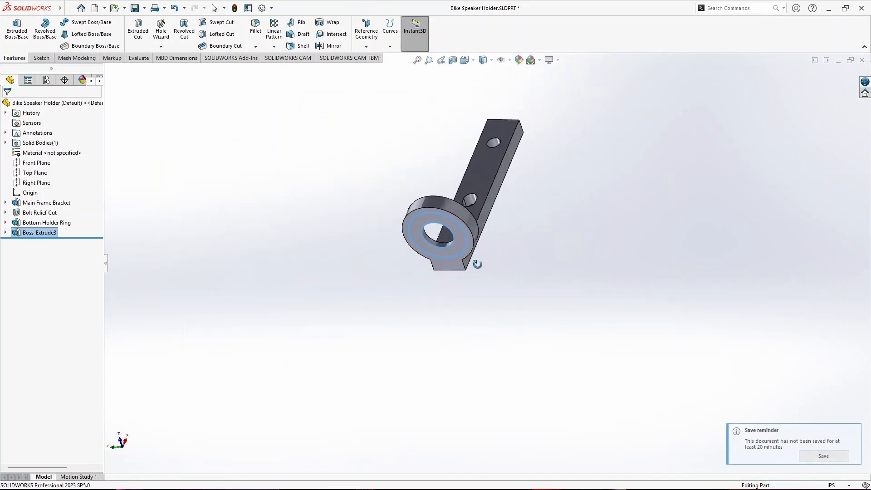
- Examine the sketches of the retaining lip and the Bottom Holder Ring against the model to check the ring's scale
{"action": "scroll", "coordinate": [444, 243], "scroll_direction": "down", "scroll_amount": 5}
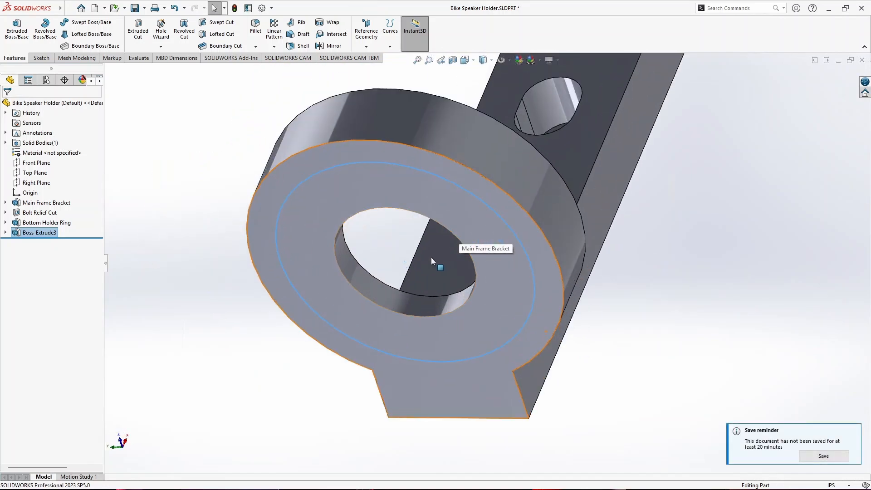
{"action": "left_click", "coordinate": [6, 232]}
{"action": "left_click", "coordinate": [42, 243]}
{"action": "left_click", "coordinate": [6, 223]}
{"action": "left_click", "coordinate": [45, 232]}
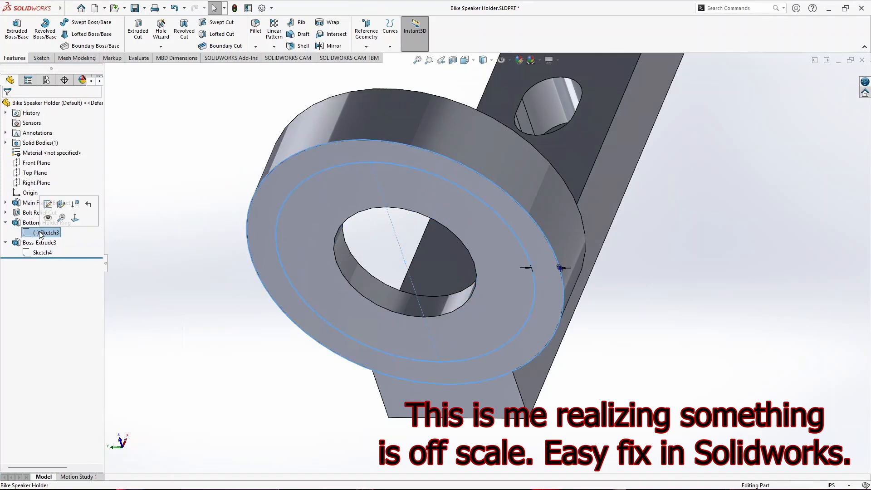
{"action": "scroll", "coordinate": [562, 281], "scroll_direction": "down", "scroll_amount": 3}
{"action": "scroll", "coordinate": [471, 307], "scroll_direction": "up", "scroll_amount": 4}
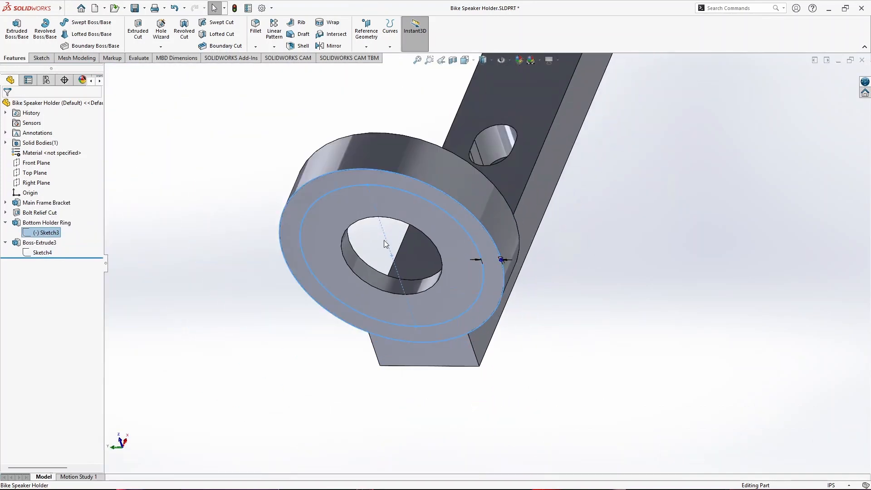
{"action": "key", "text": "Escape"}
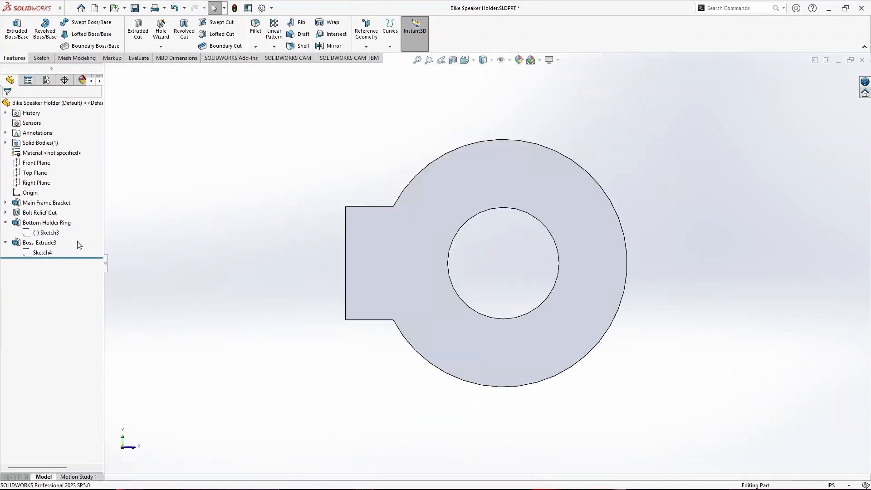
- Edit the Bottom Holder Ring sketch and dimension the inner circle's horizontal centerline to 2.95 in as the ring's inner diameter
{"action": "left_click", "coordinate": [45, 222]}
{"action": "left_click", "coordinate": [46, 232]}
{"action": "left_click", "coordinate": [58, 206]}
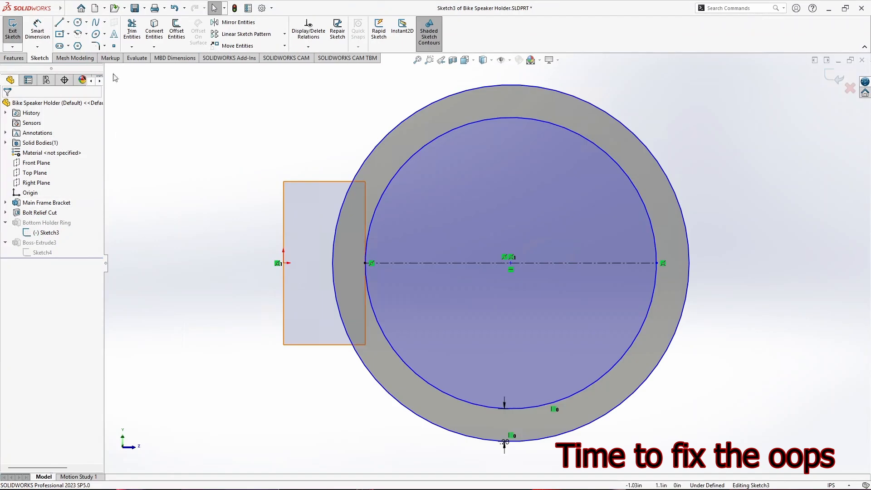
{"action": "left_click", "coordinate": [37, 31]}
{"action": "left_click", "coordinate": [523, 263]}
{"action": "left_click", "coordinate": [516, 216]}
{"action": "type", "text": "2"}
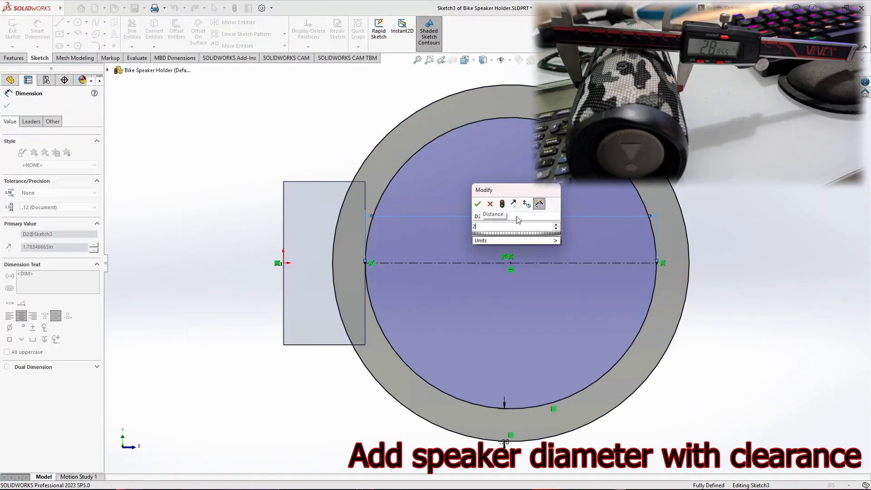
{"action": "type", "text": ".95"}
{"action": "key", "text": "Return"}
{"action": "scroll", "coordinate": [475, 265], "scroll_direction": "up", "scroll_amount": 5}
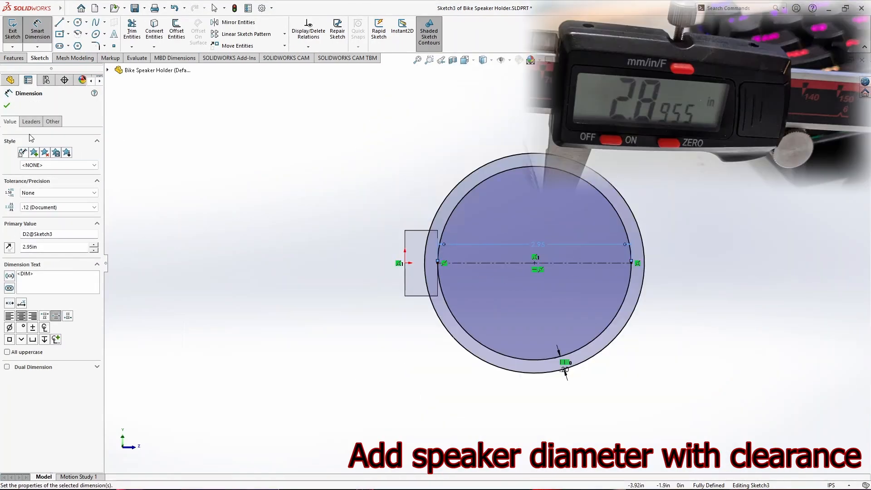
{"action": "left_click", "coordinate": [7, 105]}
{"action": "left_click", "coordinate": [13, 31]}
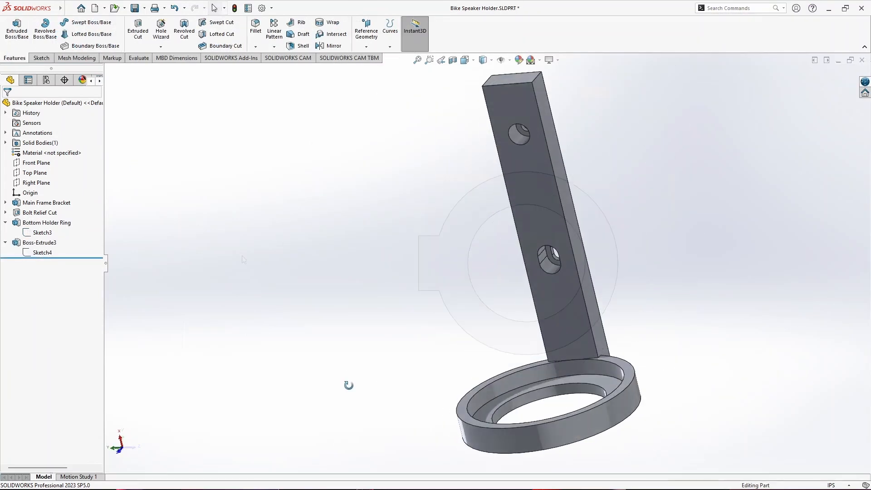
- Edit the Bottom Holder Ring feature and set its extrusion depth to 0.75 in
{"action": "mouse_move", "coordinate": [276, 382]}
{"action": "middle_mouse_down"}
{"action": "mouse_move", "coordinate": [336, 361]}
{"action": "mouse_move", "coordinate": [538, 361]}
{"action": "mouse_move", "coordinate": [560, 353]}
{"action": "middle_mouse_up"}
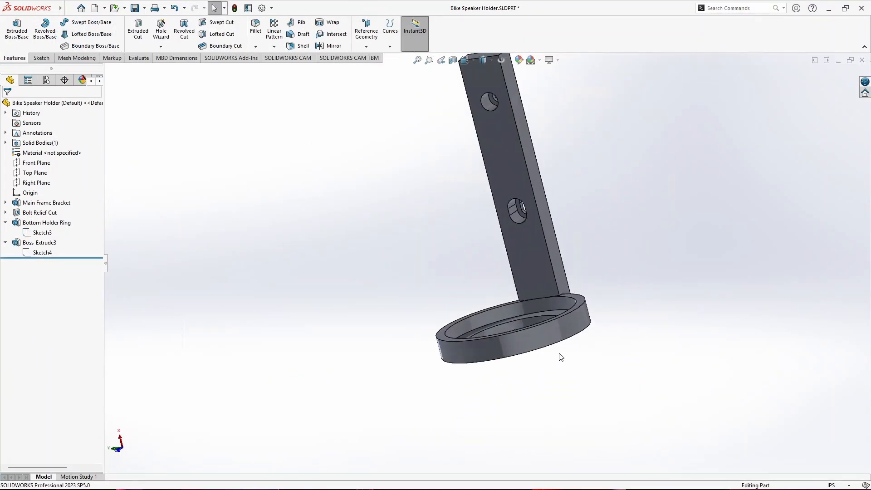
{"action": "left_click", "coordinate": [31, 243]}
{"action": "left_click", "coordinate": [45, 222]}
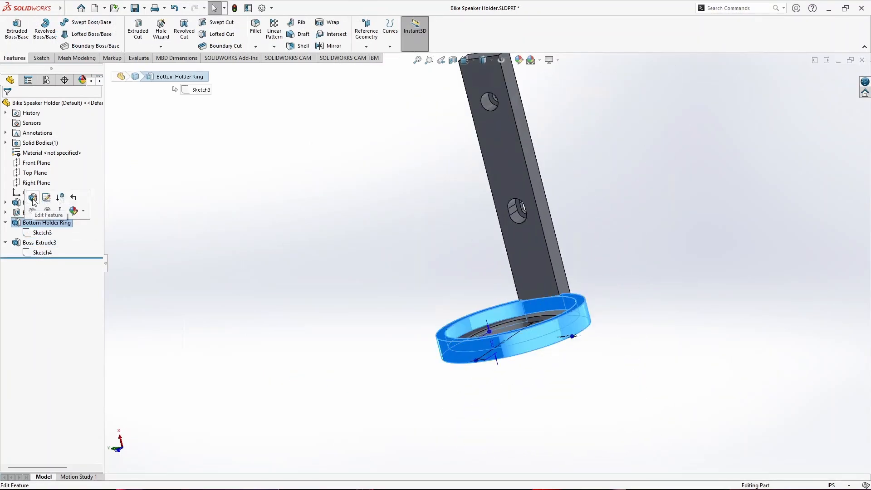
{"action": "left_click", "coordinate": [56, 198]}
{"action": "type", "text": "0.75"}
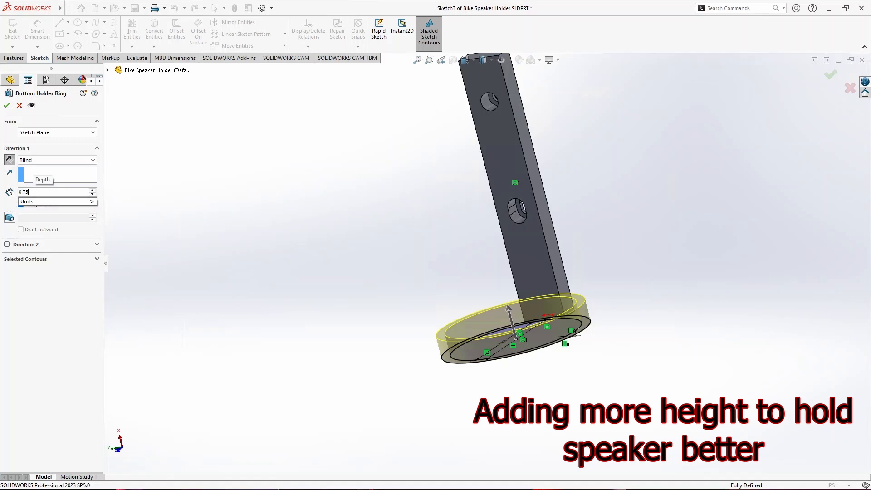
{"action": "key", "text": "Return"}
{"action": "left_click", "coordinate": [7, 105]}
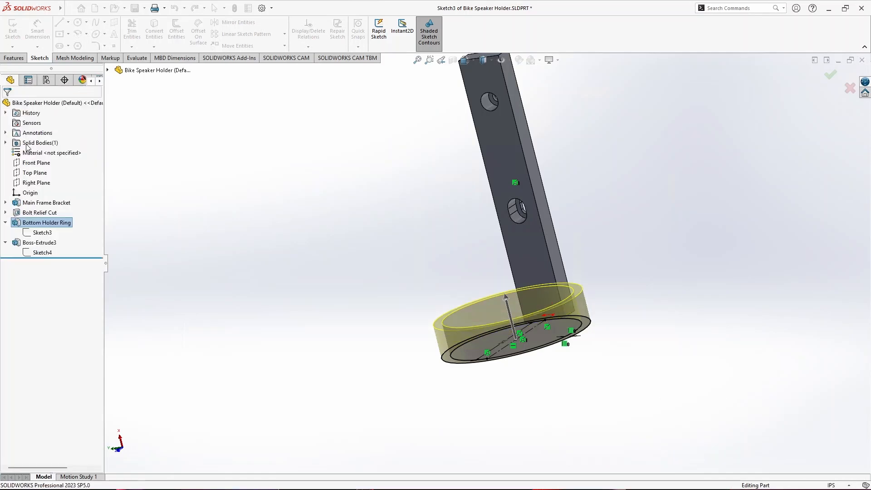
- Start a sketch on the bracket's end face opposite the ring and convert the ring's inner circular edge into it
{"action": "left_click", "coordinate": [12, 26]}
{"action": "left_click", "coordinate": [615, 198]}
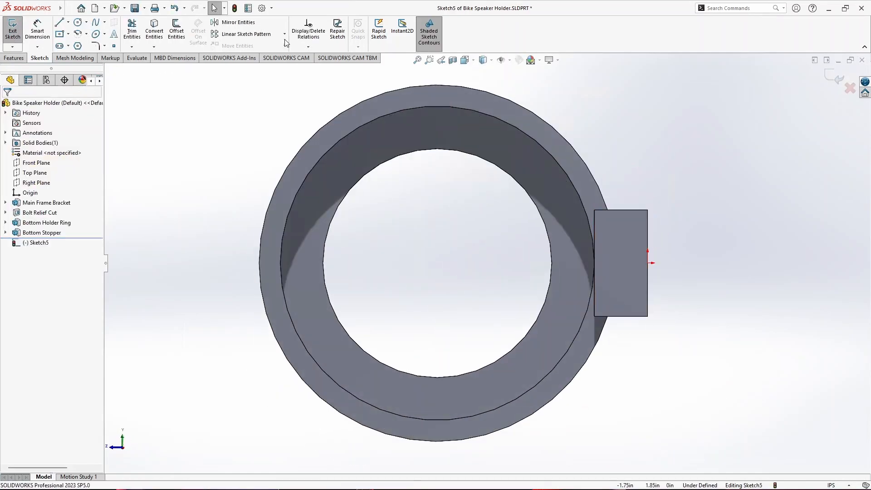
{"action": "left_click", "coordinate": [150, 24]}
{"action": "left_click", "coordinate": [282, 176]}
{"action": "key", "text": "Return"}
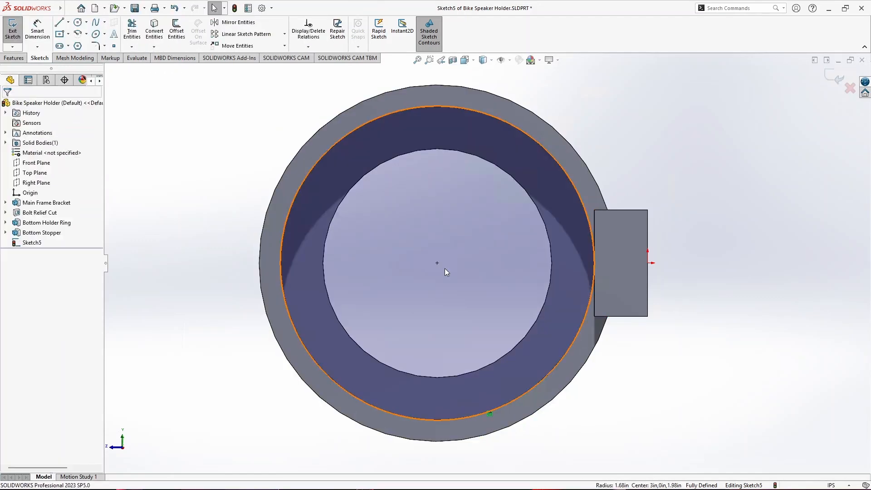
- Sketch a circle concentric with the converted one, reaching the ring's outer edge at a radius of about 1.675 in
{"action": "left_click", "coordinate": [78, 22]}
{"action": "left_click", "coordinate": [436, 263]}
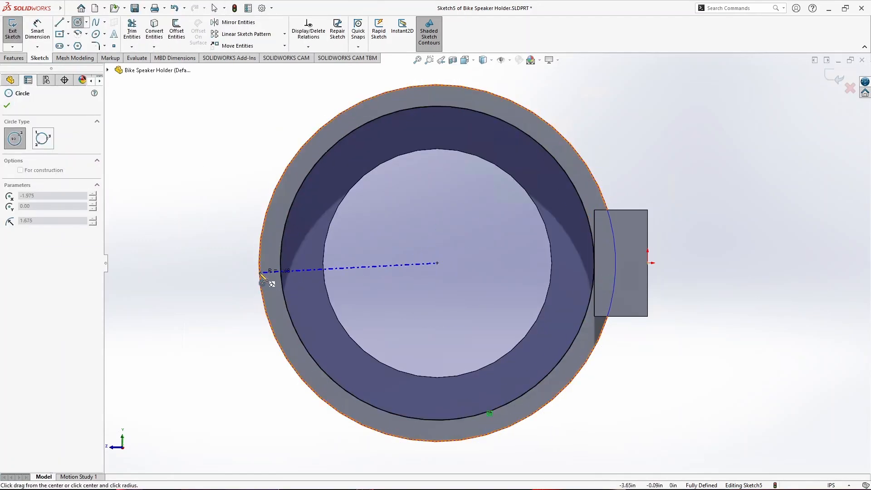
{"action": "left_click", "coordinate": [262, 274]}
{"action": "left_click", "coordinate": [7, 105]}
- Extrude the area between the two circles 0.5 in in the reversed direction and save the part
{"action": "left_click", "coordinate": [14, 58]}
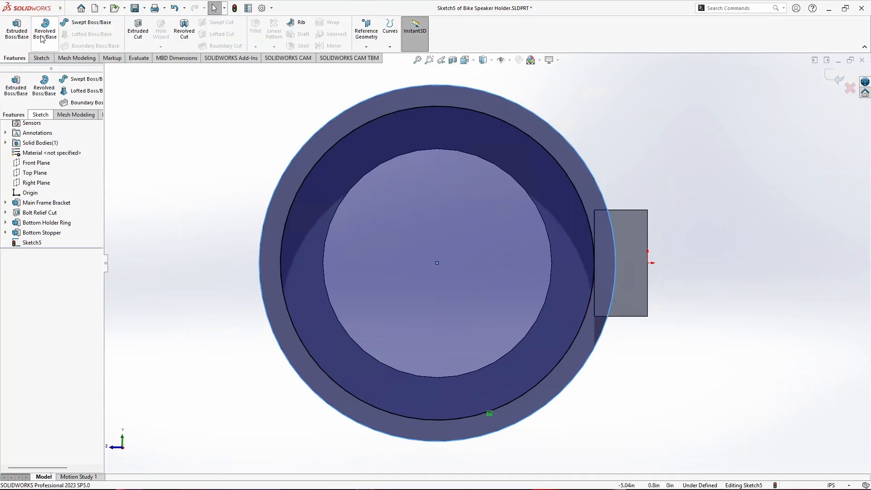
{"action": "left_click", "coordinate": [17, 30]}
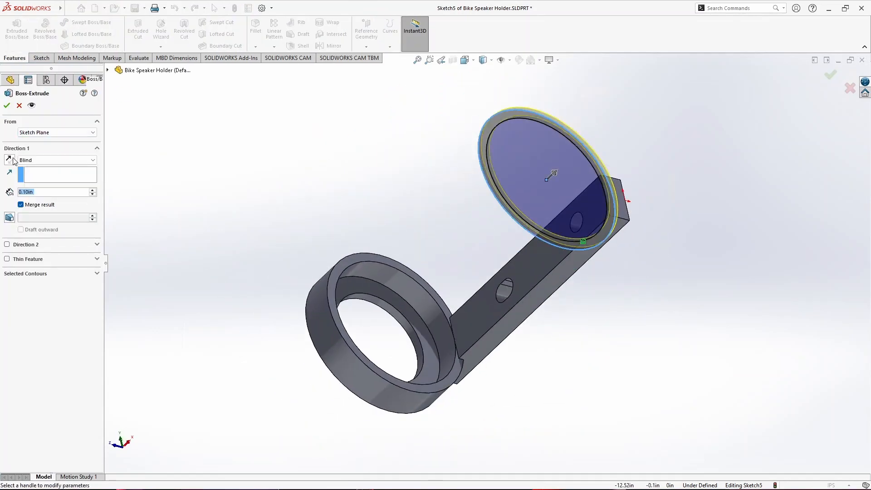
{"action": "left_click", "coordinate": [9, 160]}
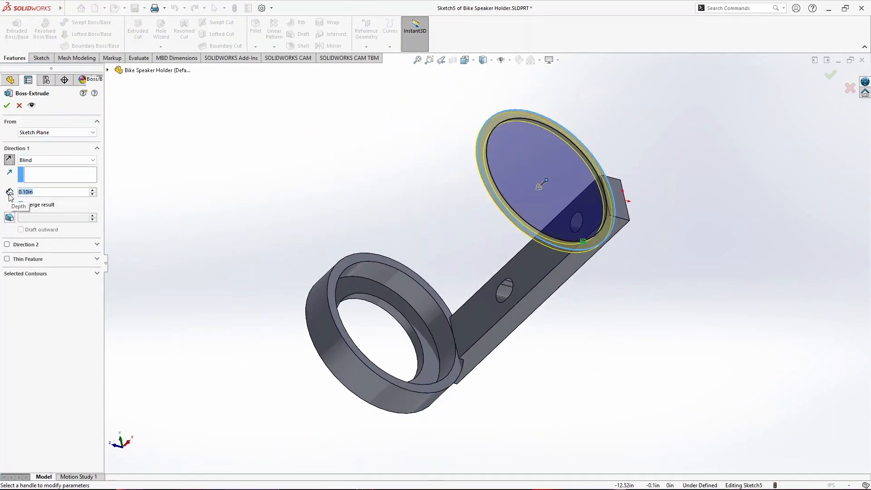
{"action": "type", "text": "0.5"}
{"action": "middle_click_drag", "start_coordinate": [647, 206], "coordinate": [780, 381]}
{"action": "middle_click_drag", "start_coordinate": [574, 410], "coordinate": [226, 249]}
{"action": "key", "text": "Return"}
{"action": "key", "text": "ctrl+s"}
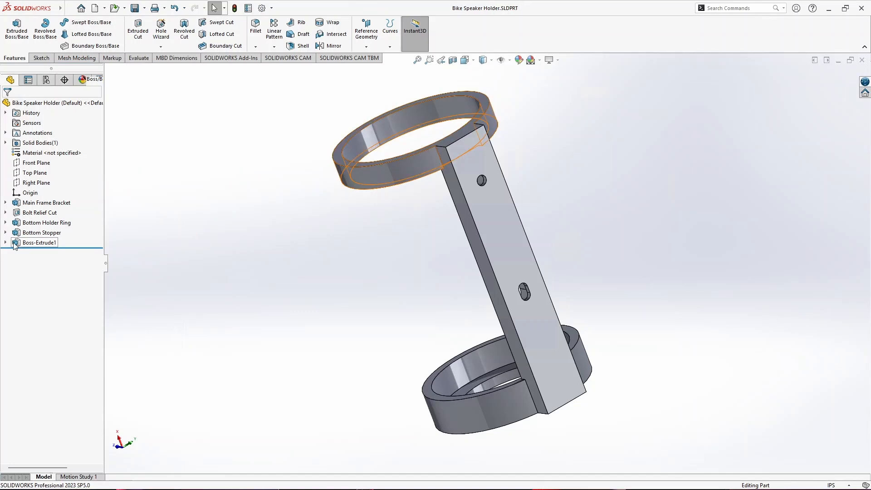
- Rename the newly extruded ring feature as Top Holder Ring
{"action": "double_click", "coordinate": [26, 242]}
{"action": "type", "text": "Top Holder Ring"}
{"action": "key", "text": "Return"}
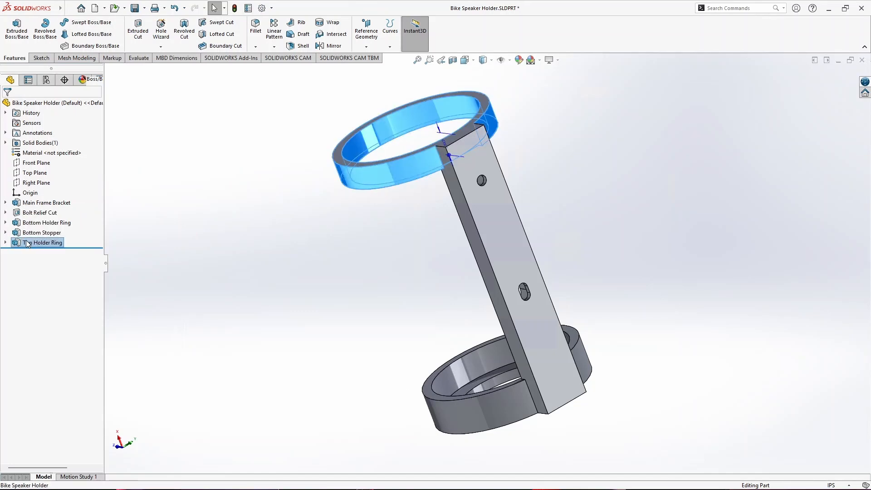
{"action": "left_click", "coordinate": [320, 250]}
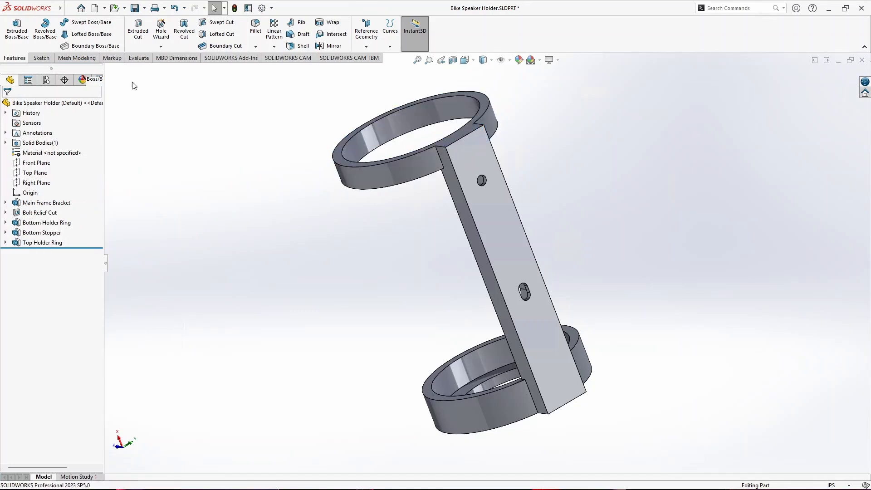
- Set up a 0.20 in fillet on the two edges where the top ring meets the sides of the bracket
{"action": "left_click", "coordinate": [255, 28]}
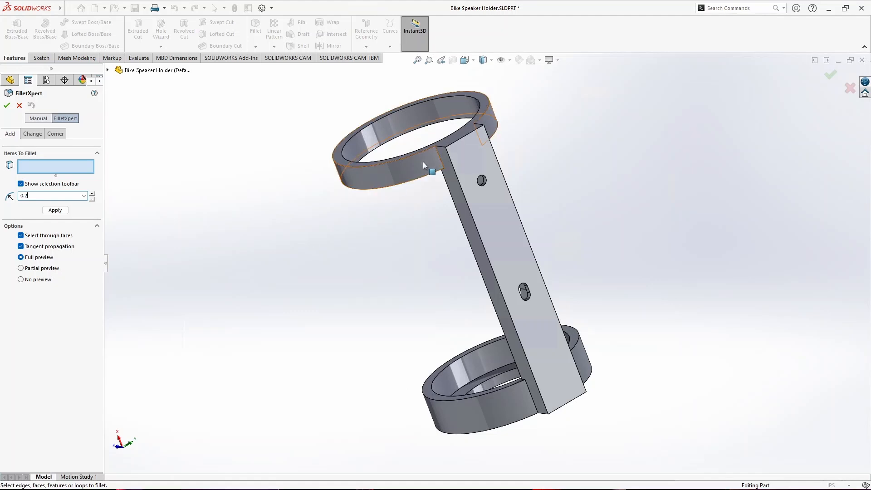
{"action": "left_click", "coordinate": [439, 157]}
{"action": "middle_click_drag", "start_coordinate": [521, 129], "coordinate": [531, 270]}
{"action": "scroll", "coordinate": [458, 239], "scroll_direction": "down", "scroll_amount": 4}
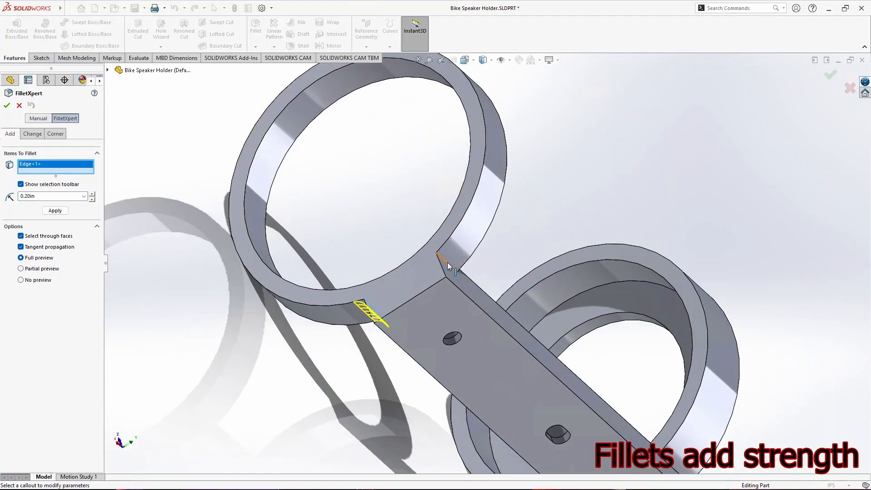
{"action": "left_click", "coordinate": [447, 263]}
{"action": "scroll", "coordinate": [673, 427], "scroll_direction": "up", "scroll_amount": 3}
- Add the two edges where the bottom ring meets the bracket to the 0.20 in fillet and create it
{"action": "scroll", "coordinate": [619, 420], "scroll_direction": "down", "scroll_amount": 6}
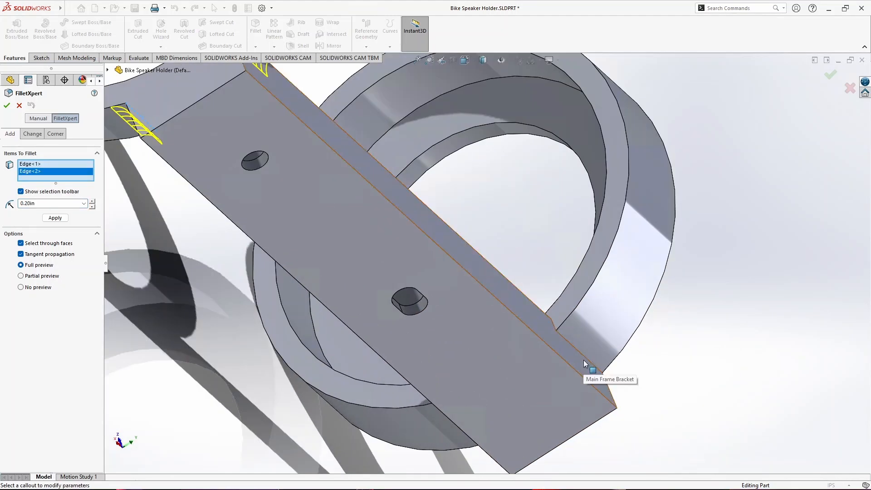
{"action": "left_click", "coordinate": [585, 362]}
{"action": "scroll", "coordinate": [565, 391], "scroll_direction": "up", "scroll_amount": 3}
{"action": "middle_click_drag", "start_coordinate": [565, 391], "coordinate": [492, 379]}
{"action": "scroll", "coordinate": [491, 345], "scroll_direction": "down", "scroll_amount": 5}
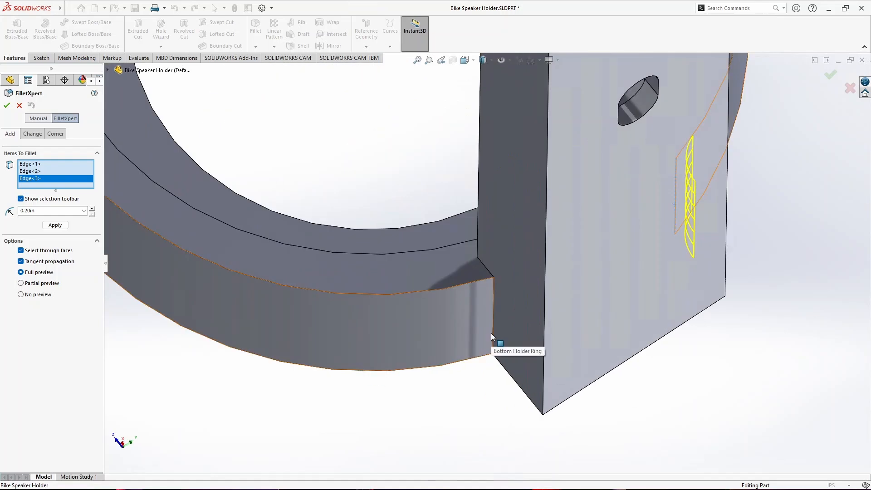
{"action": "left_click", "coordinate": [493, 335]}
{"action": "scroll", "coordinate": [494, 333], "scroll_direction": "up", "scroll_amount": 4}
{"action": "left_click", "coordinate": [6, 105]}
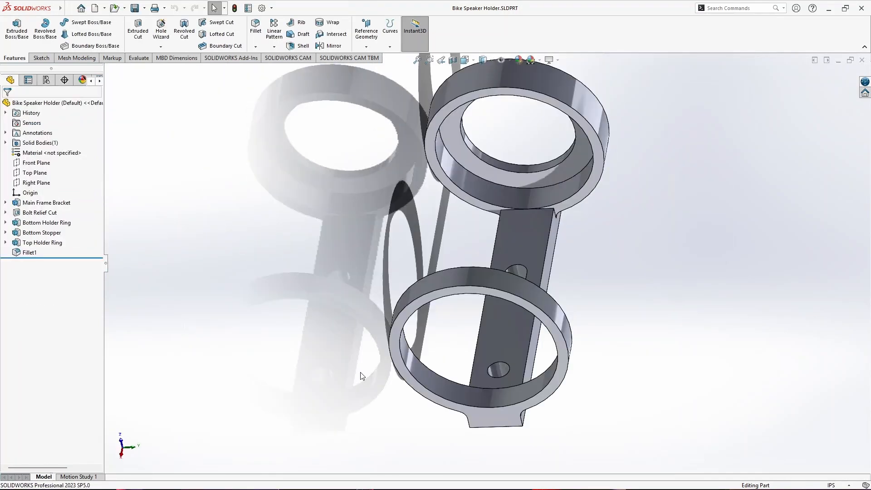
- Start a sketch on the bracket's flat back face, facing away from the rings
{"action": "middle_click_drag", "start_coordinate": [360, 373], "coordinate": [346, 89]}
{"action": "left_click", "coordinate": [492, 219]}
{"action": "left_click", "coordinate": [519, 193]}
{"action": "scroll", "coordinate": [320, 264], "scroll_direction": "down", "scroll_amount": 6}
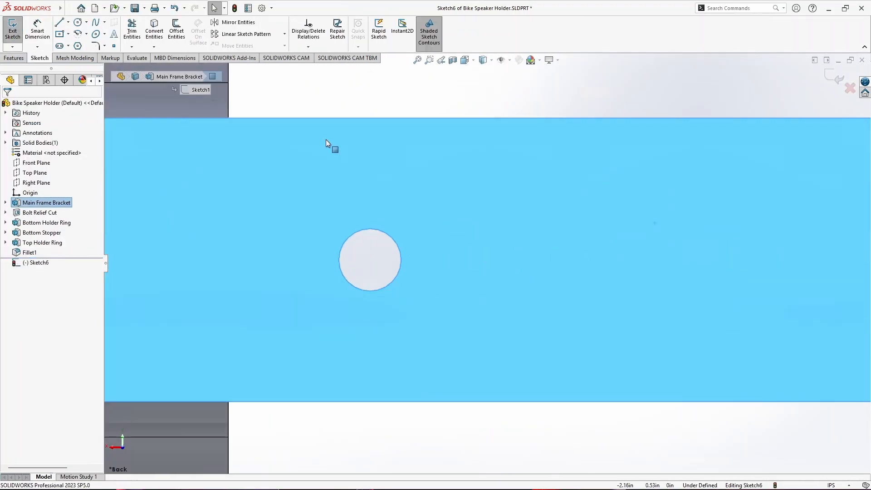
{"action": "left_click", "coordinate": [387, 415]}
- Convert the edges of the round bolt hole and all four edges of the slotted hole into sketch geometry
{"action": "left_click", "coordinate": [154, 31]}
{"action": "left_click", "coordinate": [385, 233]}
{"action": "scroll", "coordinate": [232, 261], "scroll_direction": "up", "scroll_amount": 6}
{"action": "scroll", "coordinate": [722, 265], "scroll_direction": "down", "scroll_amount": 5}
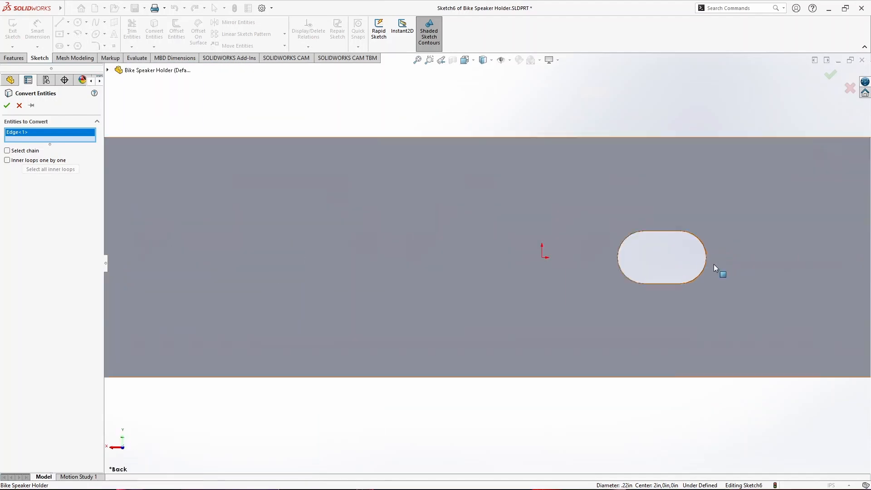
{"action": "left_click", "coordinate": [619, 253]}
{"action": "left_click", "coordinate": [662, 232]}
{"action": "left_click", "coordinate": [702, 241]}
{"action": "left_click", "coordinate": [667, 283]}
{"action": "scroll", "coordinate": [490, 259], "scroll_direction": "up", "scroll_amount": 3}
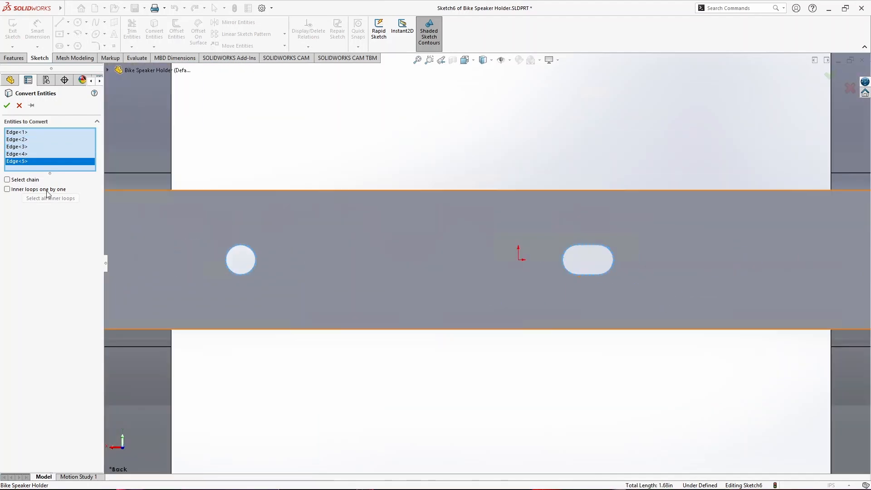
{"action": "left_click", "coordinate": [7, 106]}
- Offset the round hole and slot outlines outward by 0.10 in, turning the base geometry into construction geometry
{"action": "left_click", "coordinate": [177, 31]}
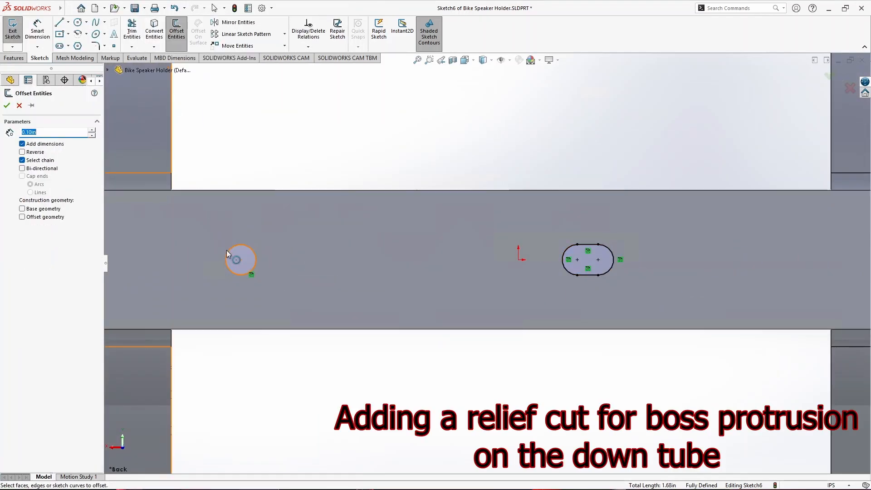
{"action": "left_click", "coordinate": [227, 252]}
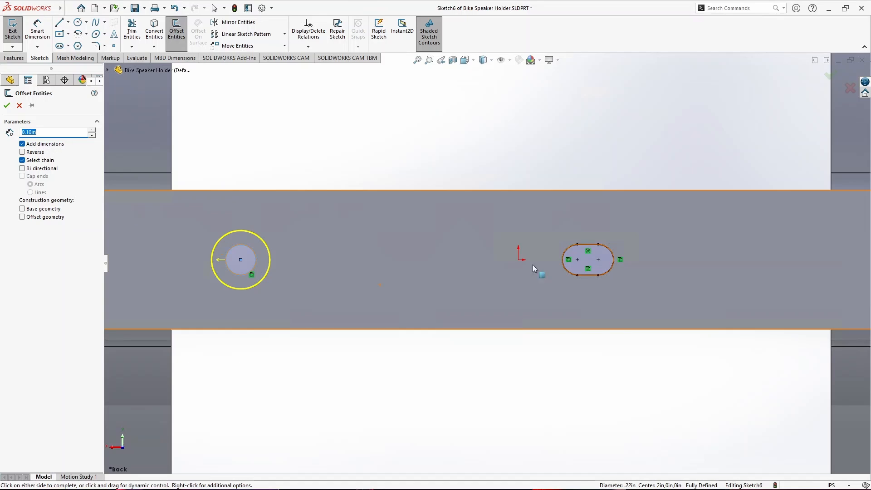
{"action": "left_click", "coordinate": [563, 265]}
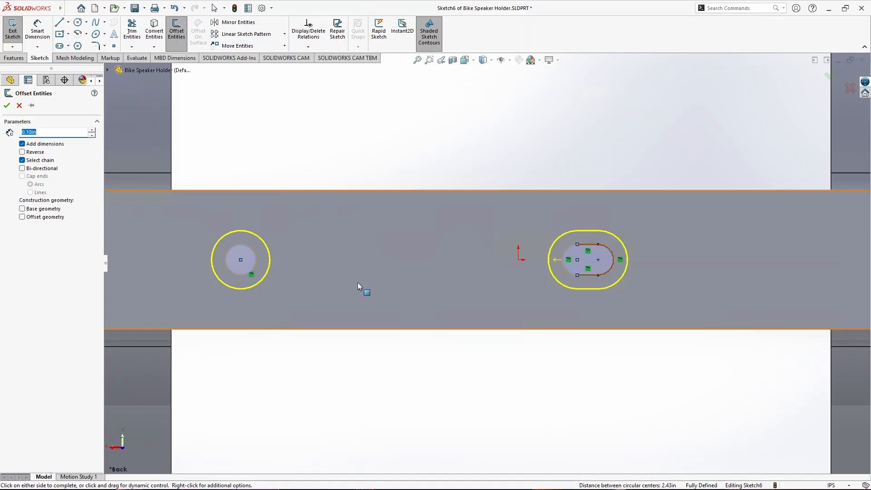
{"action": "left_click", "coordinate": [7, 106]}
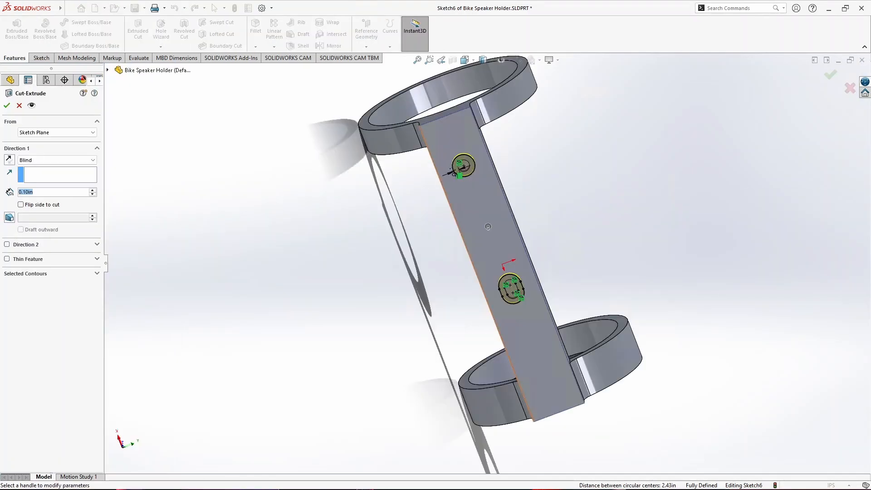
- Cut the offset hole and slot profiles 0.07 in deep into the bracket and rename the cut Frame Boss Relief
{"action": "left_click", "coordinate": [7, 107]}
{"action": "middle_click_drag", "start_coordinate": [343, 200], "coordinate": [390, 241]}
{"action": "key", "text": "Return"}
{"action": "left_click", "coordinate": [43, 261]}
{"action": "type", "text": "Frame Boss Relief"}
{"action": "key", "text": "Return"}
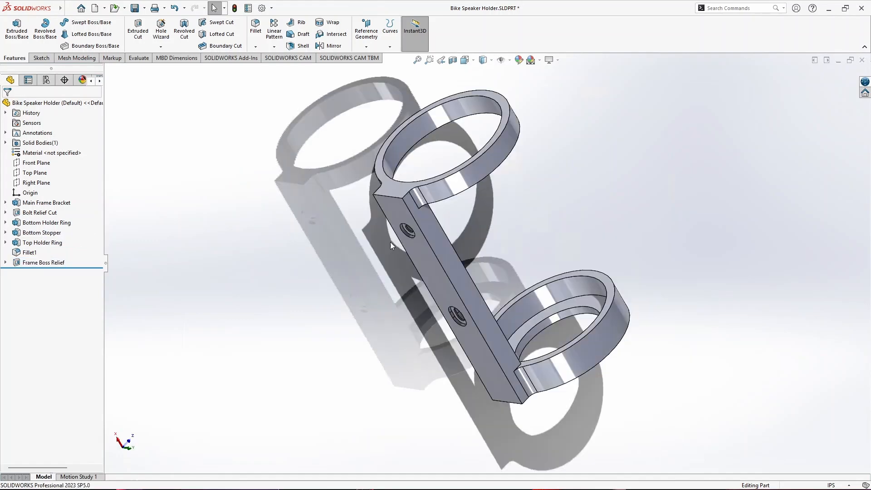
- Edit the Bolt Relief Cut to increase its offset distance from the selected face, thickening the bolt face
{"action": "scroll", "coordinate": [406, 230], "scroll_direction": "down", "scroll_amount": 10}
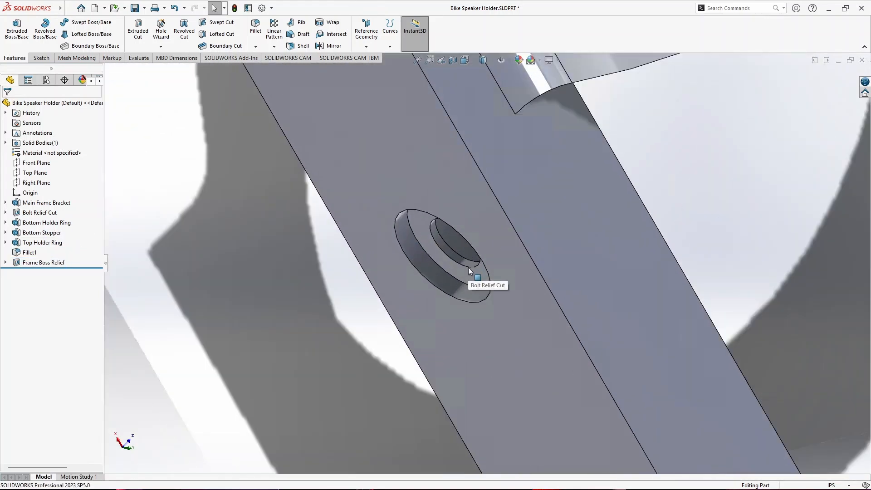
{"action": "left_click", "coordinate": [5, 212]}
{"action": "left_click", "coordinate": [23, 213]}
{"action": "left_click", "coordinate": [33, 187]}
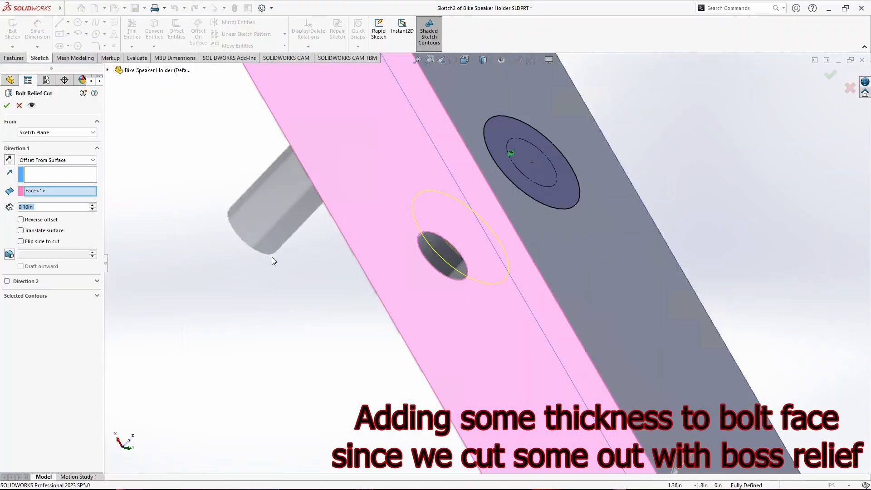
{"action": "type", "text": "+.07"}
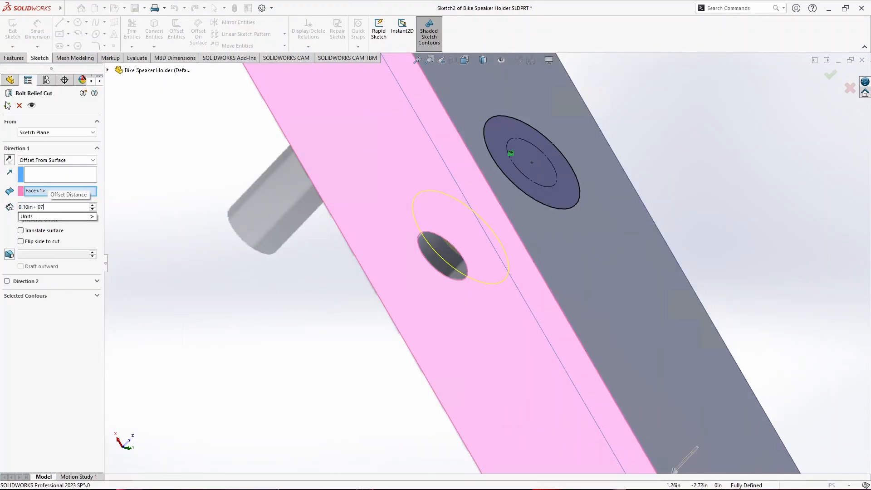
{"action": "key", "text": "Return"}
{"action": "key", "text": "Return"}
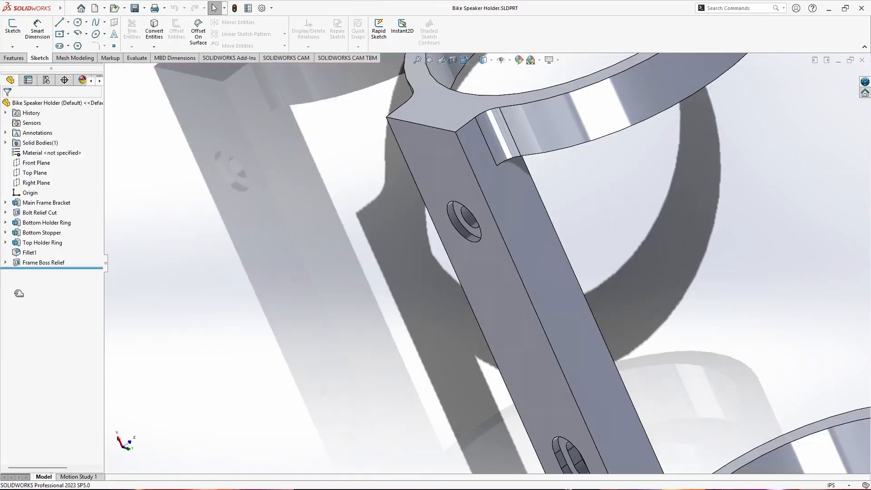
- On the bracket's long side face, sketch a vertical construction line from the origin to the opposite edge, 0.50 in long
{"action": "left_click", "coordinate": [10, 27]}
{"action": "left_click", "coordinate": [584, 356]}
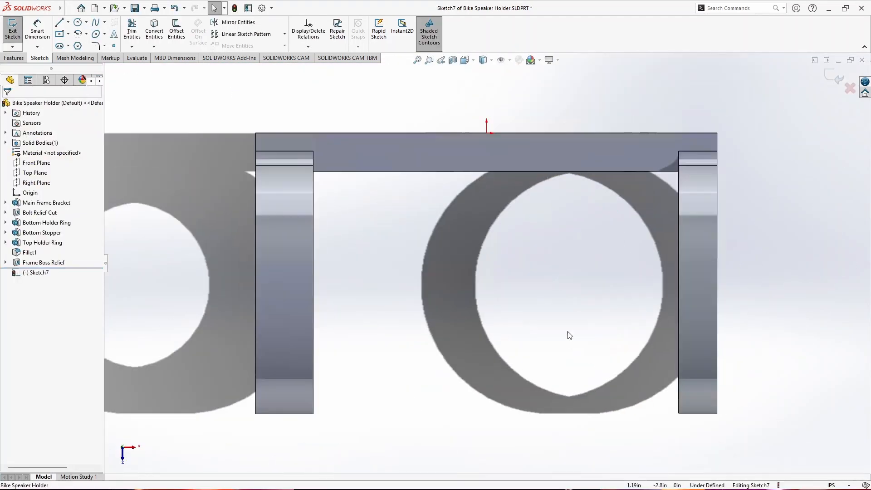
{"action": "left_click", "coordinate": [68, 21]}
{"action": "left_click", "coordinate": [82, 44]}
{"action": "left_click", "coordinate": [487, 133]}
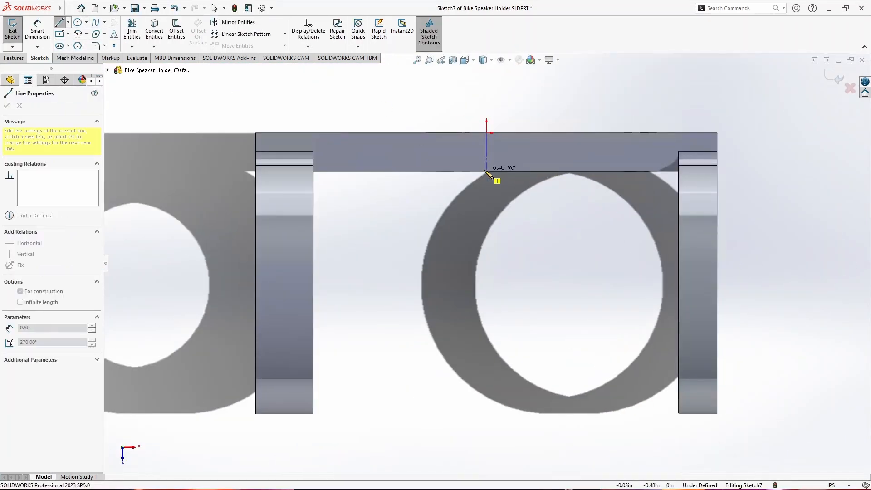
{"action": "left_click", "coordinate": [486, 171]}
- Draw a center rectangle on the construction line's midpoint spanning the full face height, and set its width to 0.20 in
{"action": "left_click", "coordinate": [59, 34]}
{"action": "left_click", "coordinate": [486, 153]}
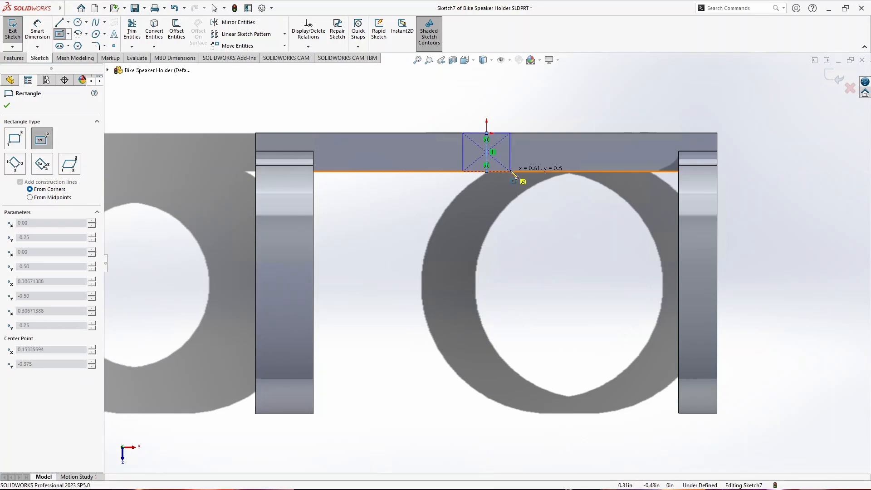
{"action": "left_click", "coordinate": [509, 172]}
{"action": "left_click", "coordinate": [37, 30]}
{"action": "left_click", "coordinate": [499, 134]}
{"action": "left_click", "coordinate": [486, 109]}
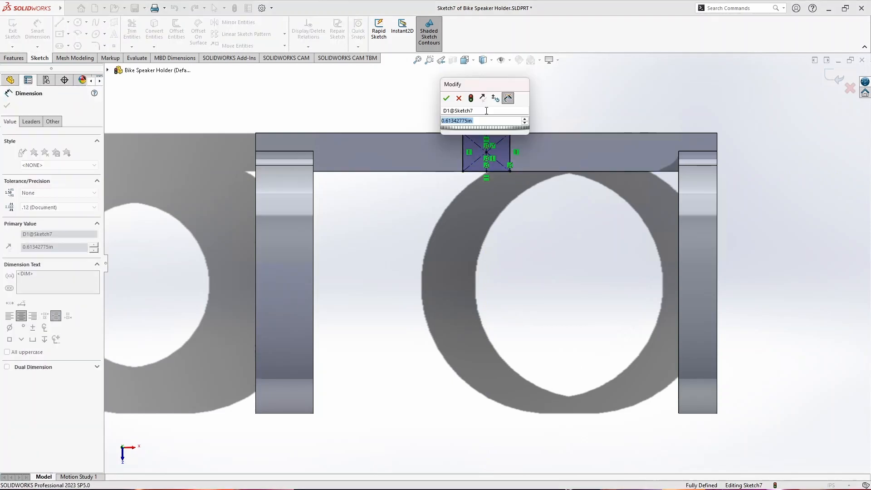
{"action": "type", "text": ".2"}
{"action": "key", "text": "Return"}
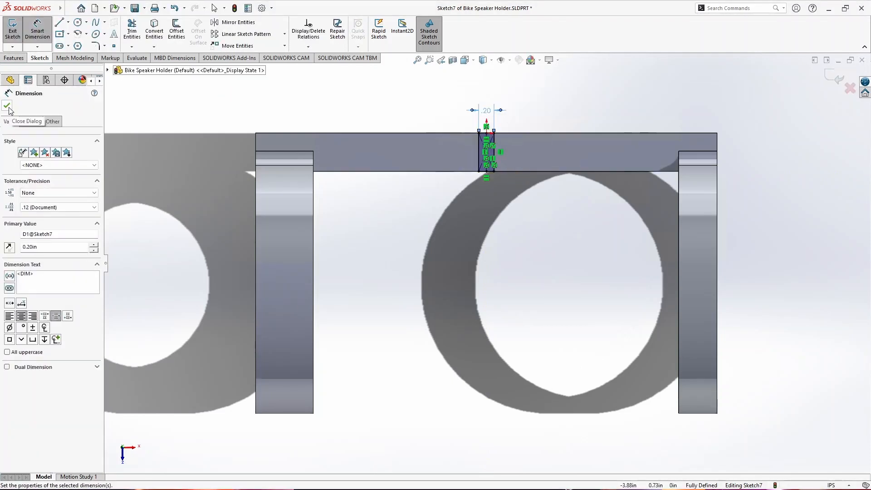
{"action": "left_click", "coordinate": [7, 106]}
- Extrude the narrow rectangle 0.50 in outward from the bracket's side to form a securing tab
{"action": "left_click", "coordinate": [14, 58]}
{"action": "left_click", "coordinate": [25, 32]}
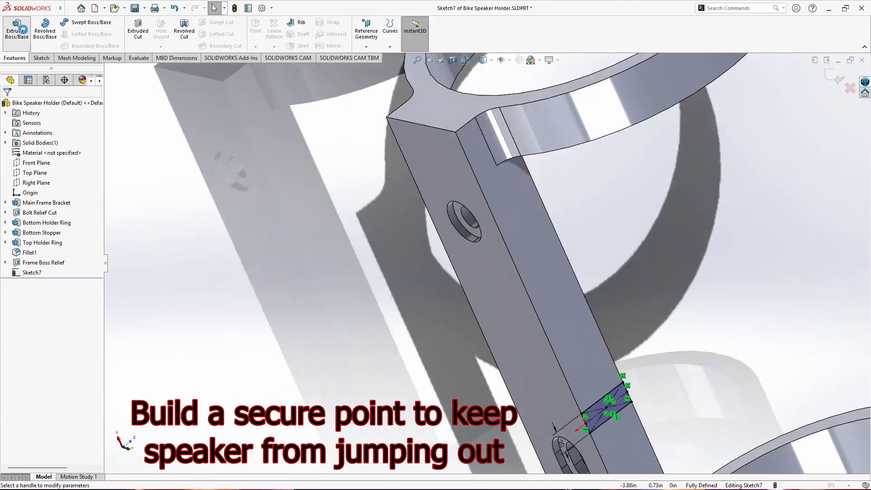
{"action": "type", "text": ".5"}
{"action": "key", "text": "Return"}
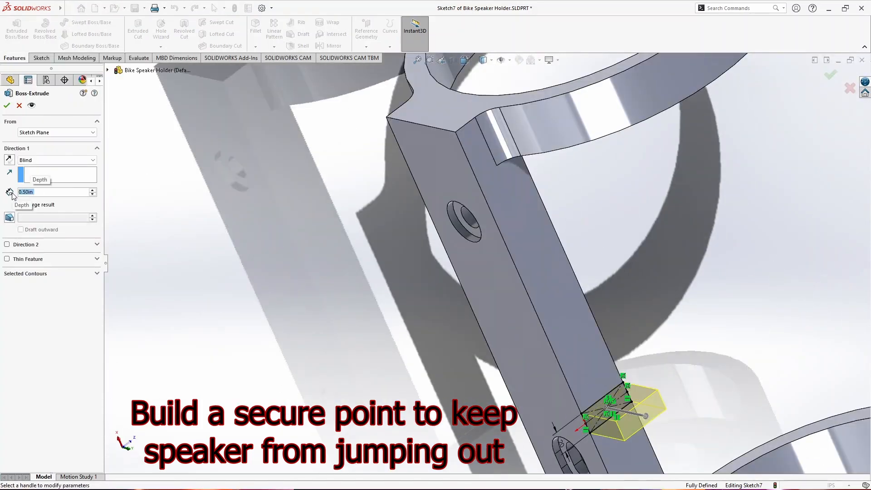
{"action": "left_click", "coordinate": [7, 105]}
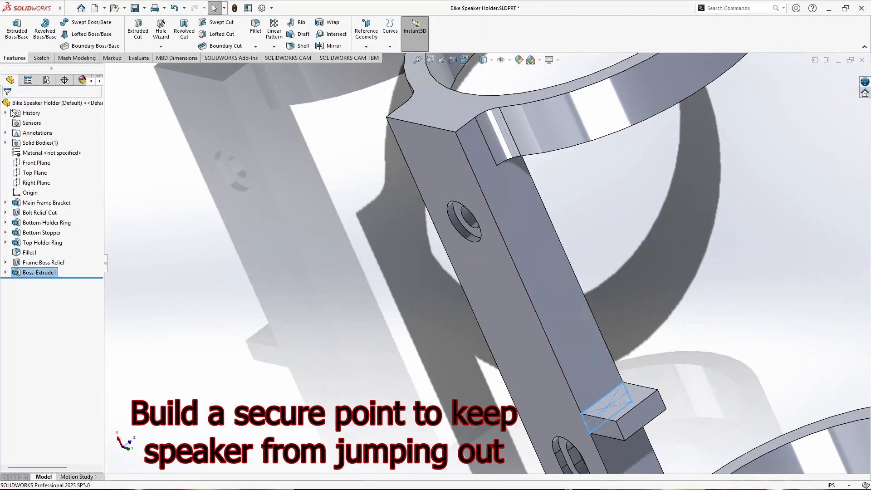
- Start a sketch on the tab's broad face and add a construction line across its middle from the outer edge to the base
{"action": "left_click", "coordinate": [41, 58]}
{"action": "left_click", "coordinate": [12, 30]}
{"action": "left_click", "coordinate": [630, 402]}
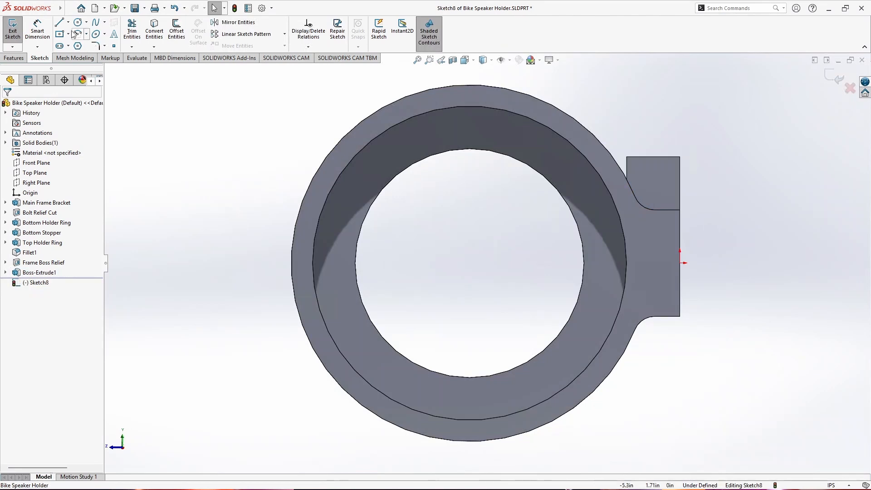
{"action": "left_click", "coordinate": [69, 23]}
{"action": "left_click", "coordinate": [84, 45]}
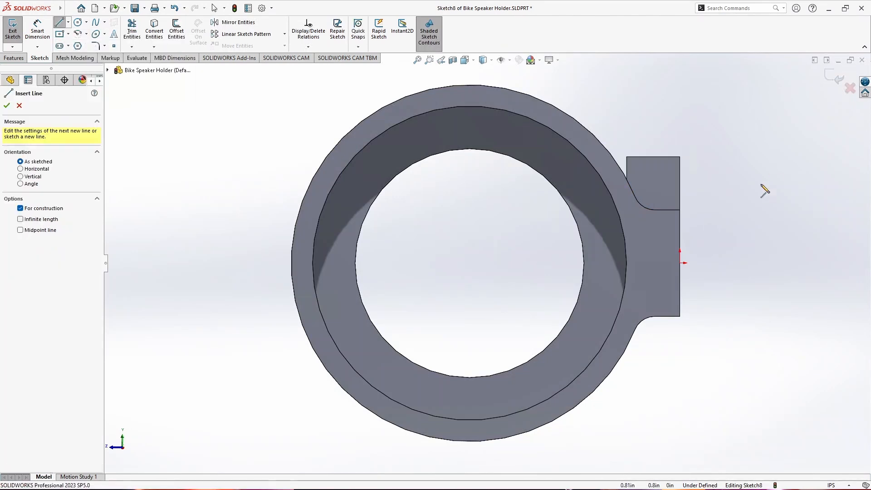
{"action": "left_click", "coordinate": [652, 156]}
{"action": "left_click", "coordinate": [653, 210]}
- Draw a circle centered on the construction line's midpoint and set its diameter to 0.20 in for the carabiner hole
{"action": "left_click", "coordinate": [78, 22]}
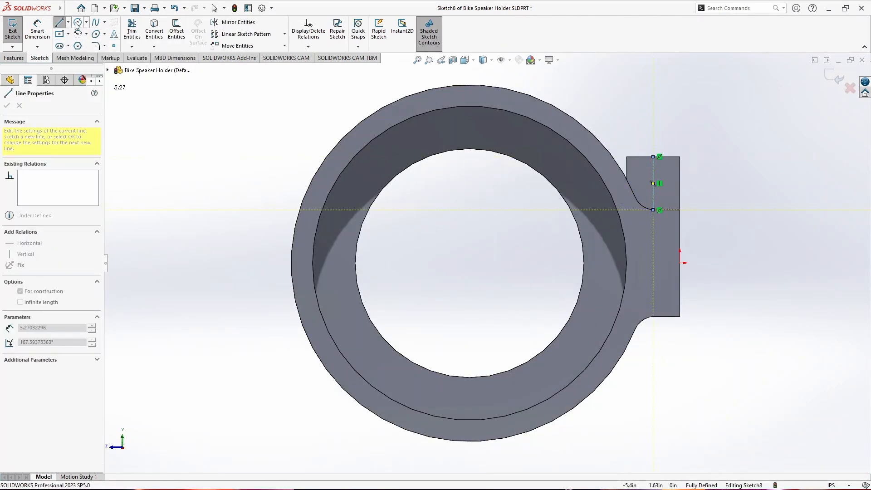
{"action": "left_click", "coordinate": [652, 184]}
{"action": "left_click", "coordinate": [667, 195]}
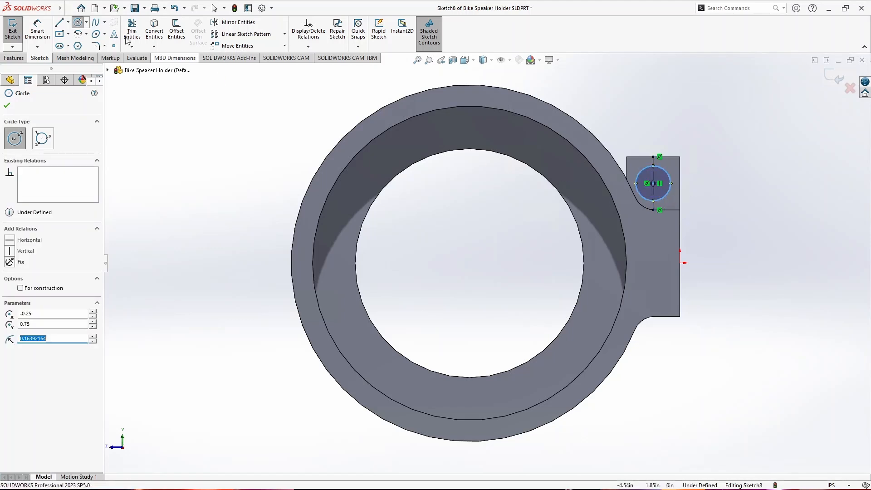
{"action": "left_click", "coordinate": [37, 31]}
{"action": "left_click", "coordinate": [666, 170]}
{"action": "left_click", "coordinate": [731, 107]}
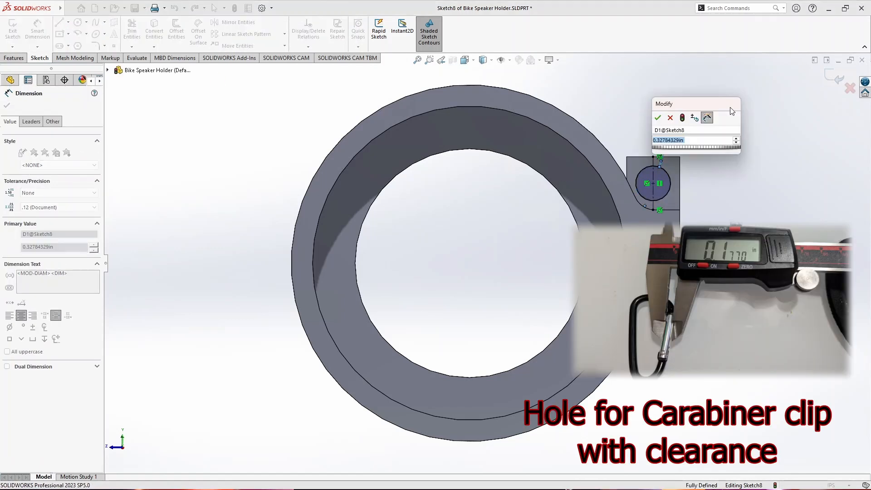
{"action": "type", "text": "0.2"}
{"action": "key", "text": "Return"}
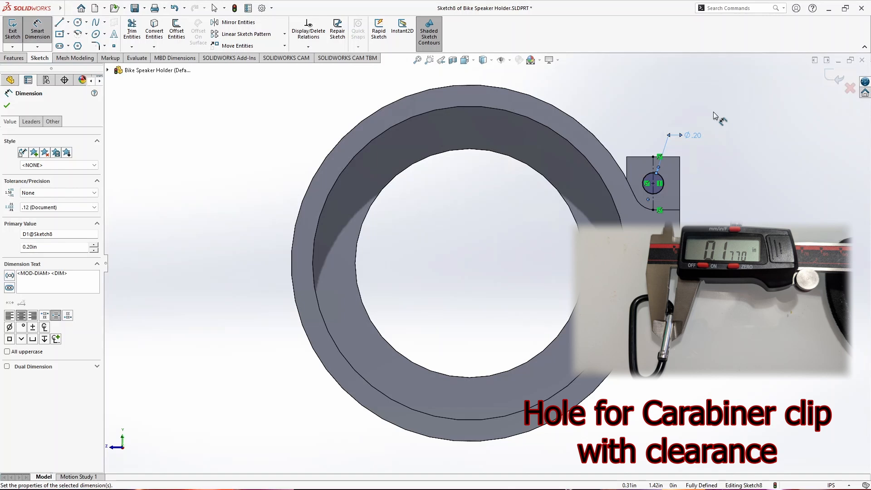
{"action": "left_click", "coordinate": [7, 106]}
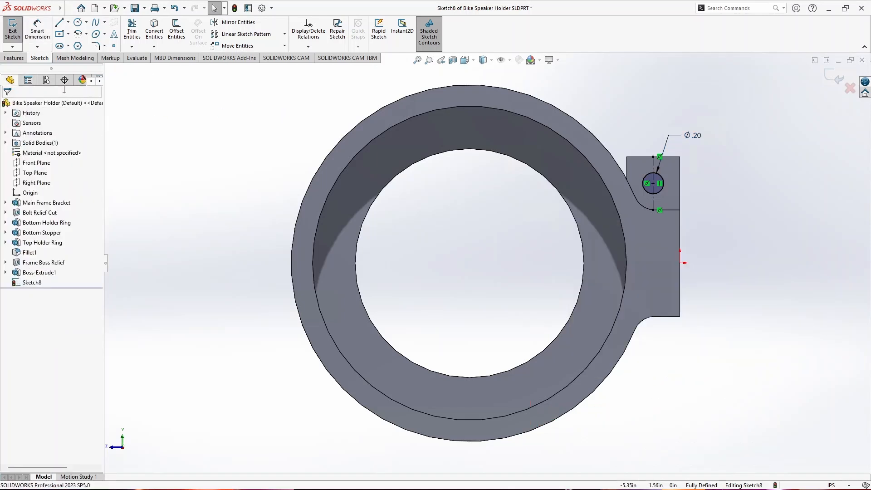
- Cut the circle through the tab with a blind extruded cut 0.50 in deep
{"action": "left_click", "coordinate": [13, 58]}
{"action": "left_click", "coordinate": [137, 30]}
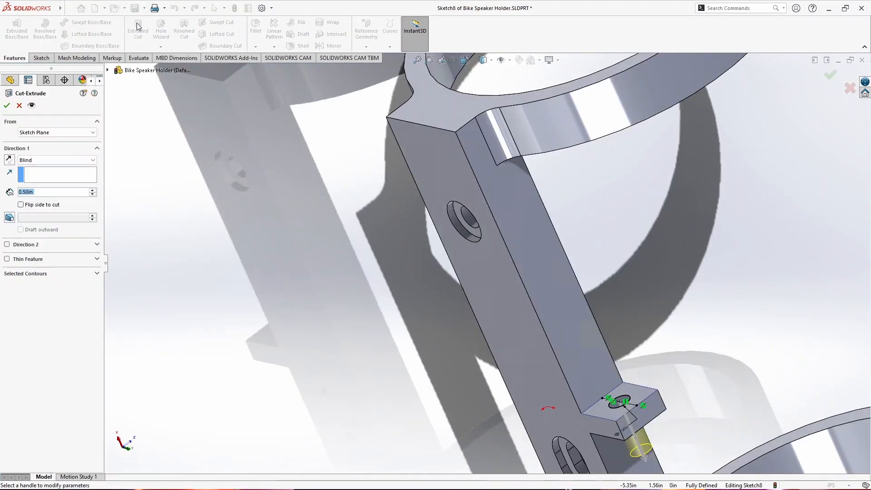
{"action": "left_click", "coordinate": [6, 106]}
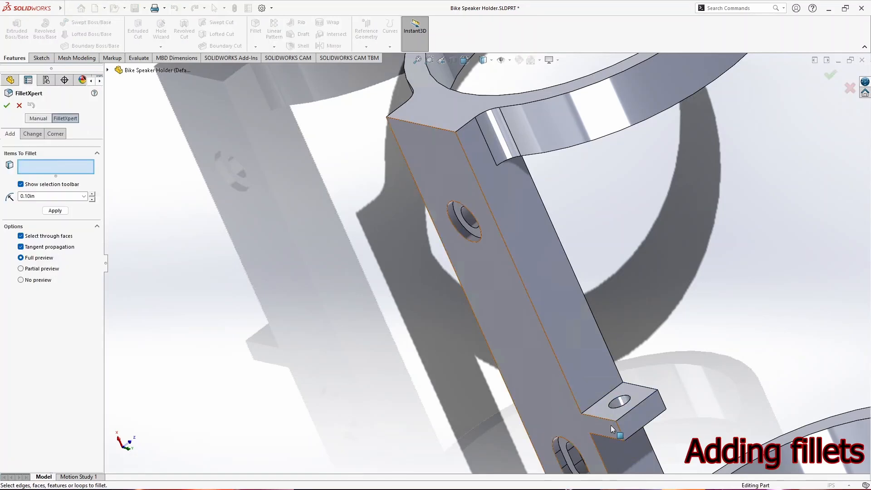
- Fillet the tab's two outer corner edges and the two edges where it meets the bracket with a 0.2 in radius
{"action": "left_click", "coordinate": [644, 426]}
{"action": "middle_click_drag", "start_coordinate": [644, 429], "coordinate": [572, 405]}
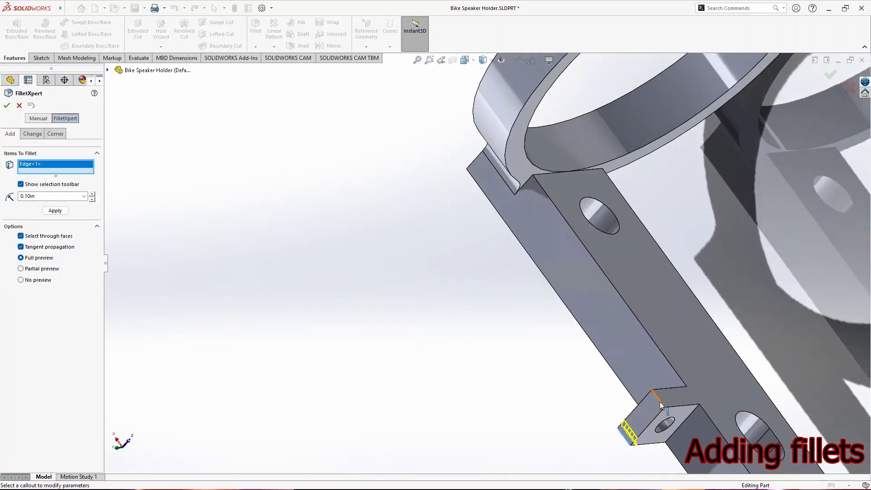
{"action": "left_click", "coordinate": [661, 402]}
{"action": "left_click", "coordinate": [679, 428]}
{"action": "middle_click_drag", "start_coordinate": [607, 372], "coordinate": [641, 391]}
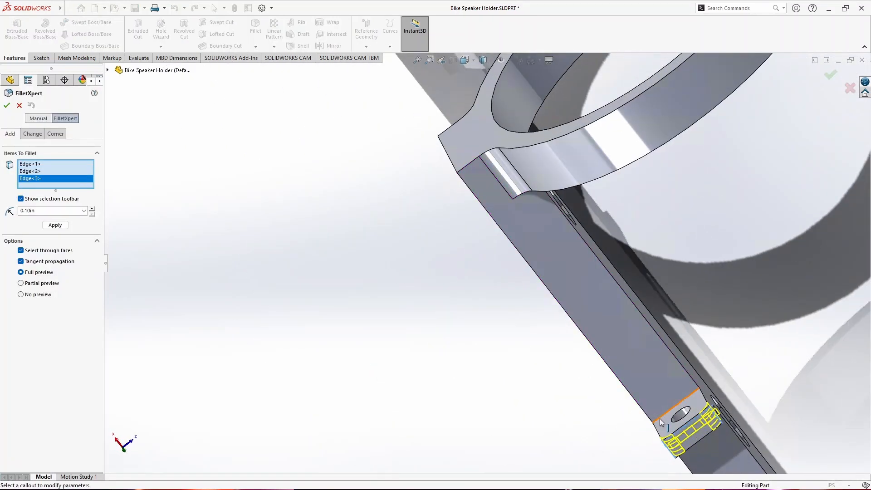
{"action": "left_click", "coordinate": [665, 398]}
{"action": "middle_click_drag", "start_coordinate": [618, 435], "coordinate": [361, 261]}
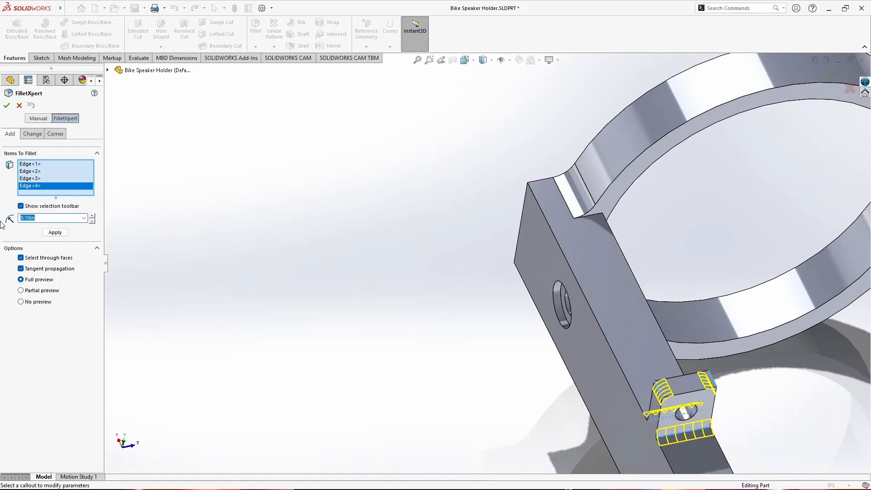
{"action": "type", "text": "0.2"}
{"action": "key", "text": "Return"}
{"action": "left_click", "coordinate": [6, 105]}
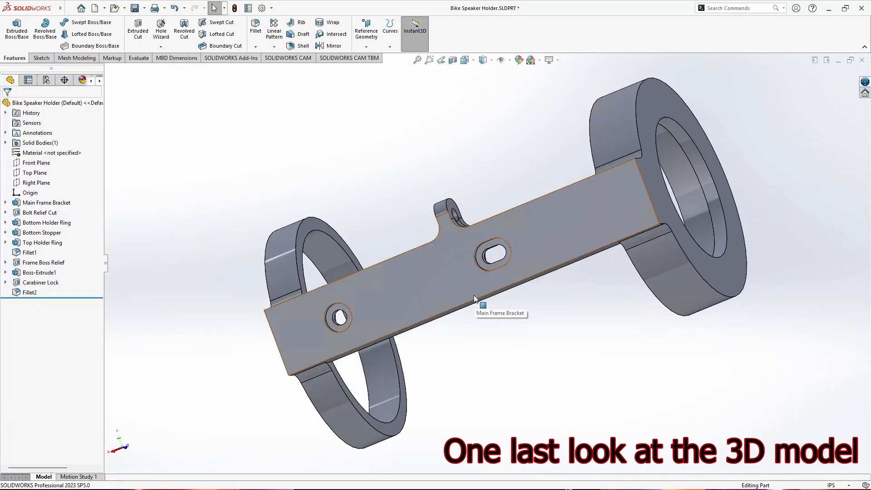
- Begin saving the finished part under a new format, choosing STL (*.stl) as the file type
{"action": "middle_click_drag", "start_coordinate": [476, 300], "coordinate": [703, 422]}
{"action": "key", "text": "space"}
{"action": "left_click", "coordinate": [500, 302]}
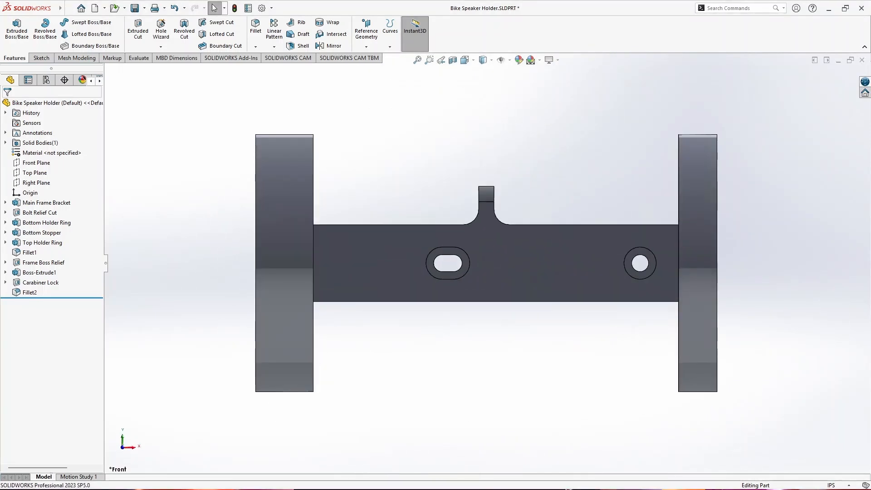
{"action": "left_click", "coordinate": [145, 8]}
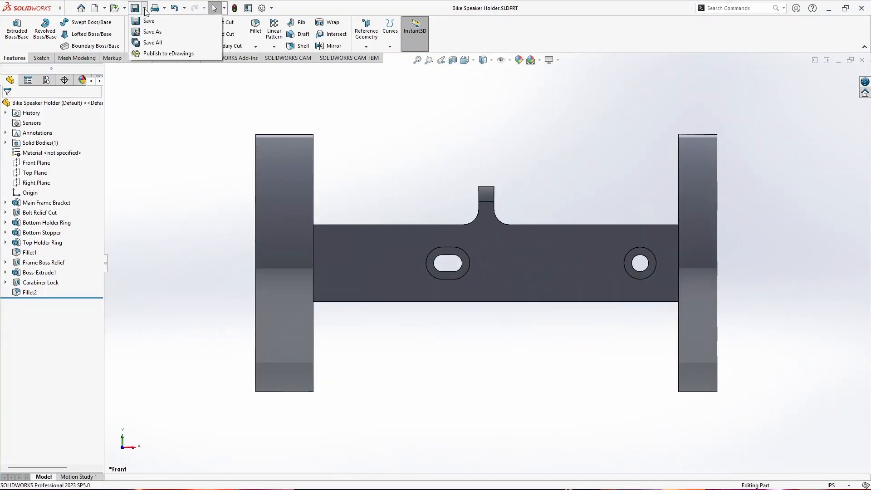
{"action": "left_click", "coordinate": [149, 30]}
{"action": "left_click", "coordinate": [400, 285]}
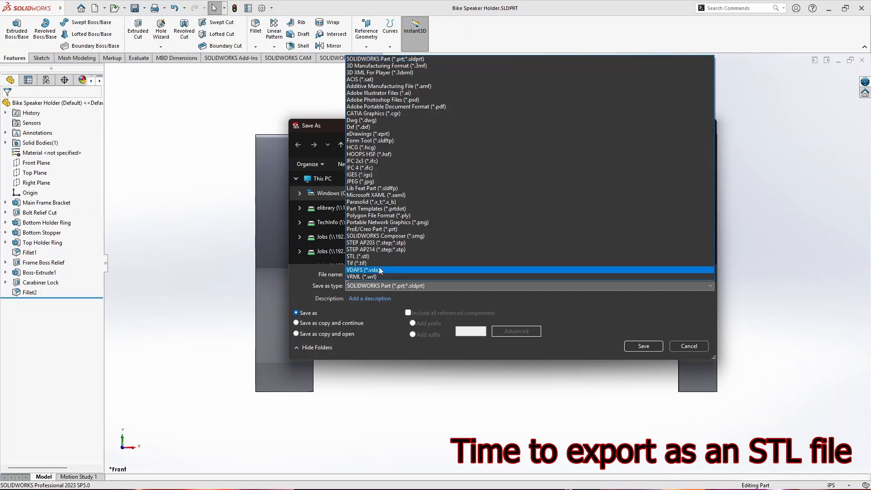
{"action": "left_click", "coordinate": [372, 256]}
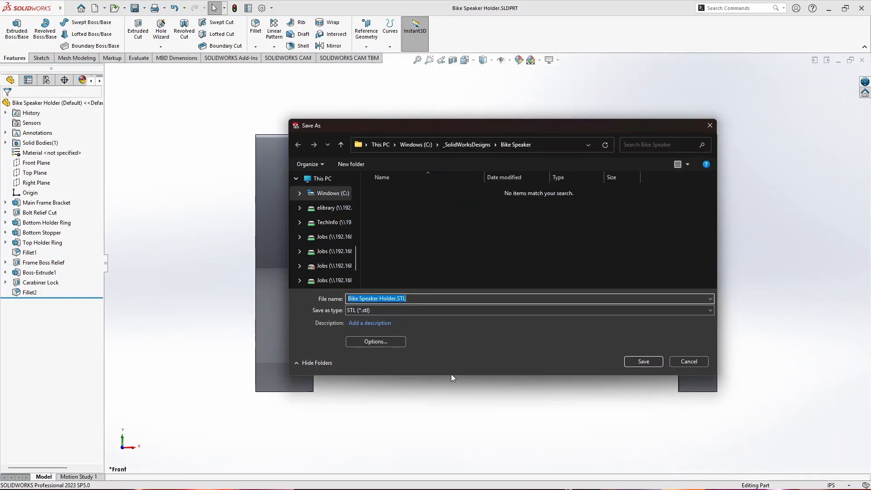
- Set the STL export unit to Millimeters and save the file as Bike Speaker Holder.STL in the Bike Speaker folder
{"action": "left_click", "coordinate": [394, 342]}
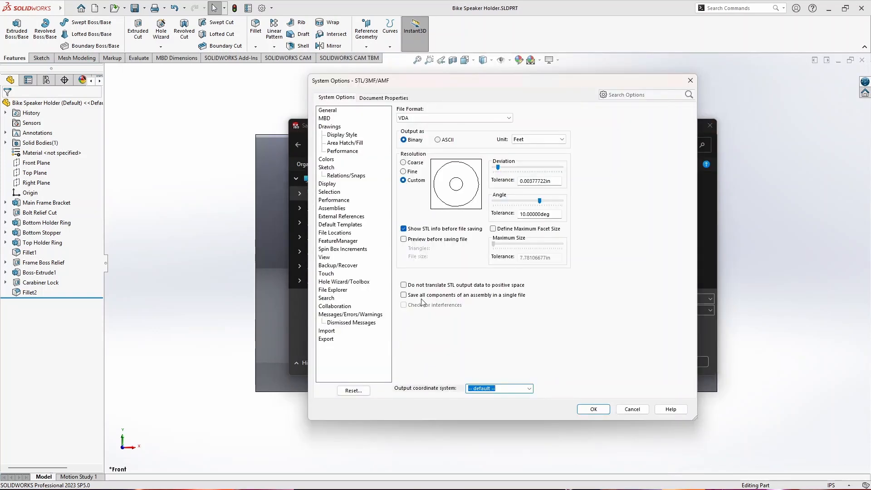
{"action": "left_click", "coordinate": [526, 140]}
{"action": "left_click", "coordinate": [521, 151]}
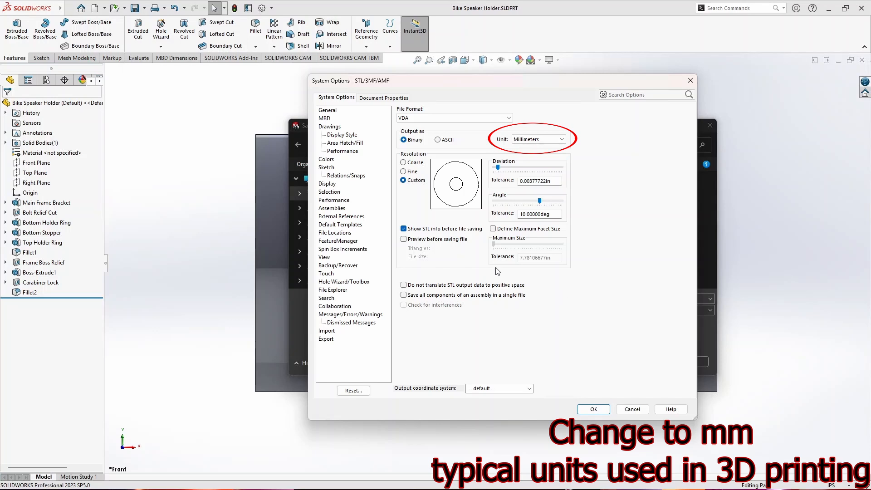
{"action": "left_click", "coordinate": [599, 412]}
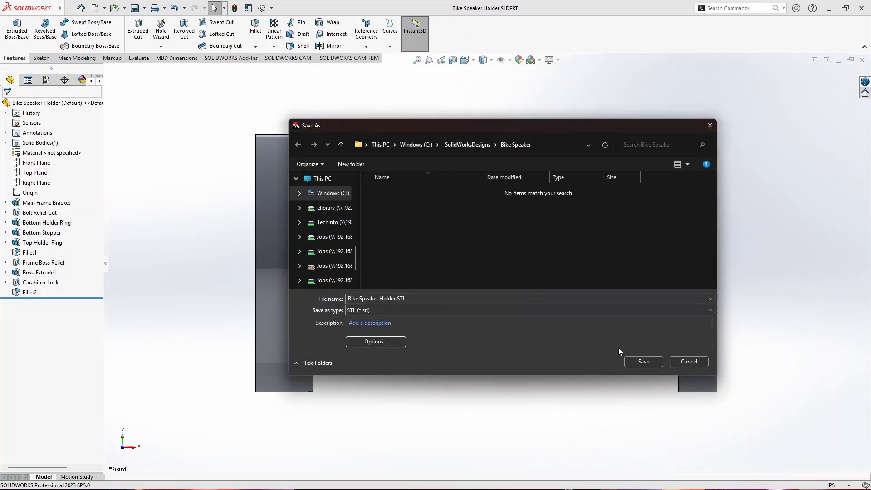
{"action": "left_click", "coordinate": [630, 364]}
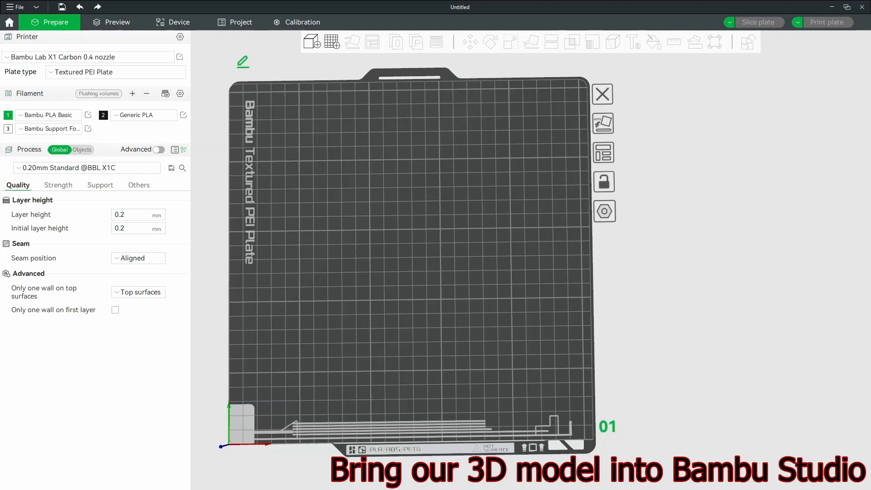
{"action": "left_click_drag", "start_coordinate": [76, 335], "coordinate": [423, 277]}
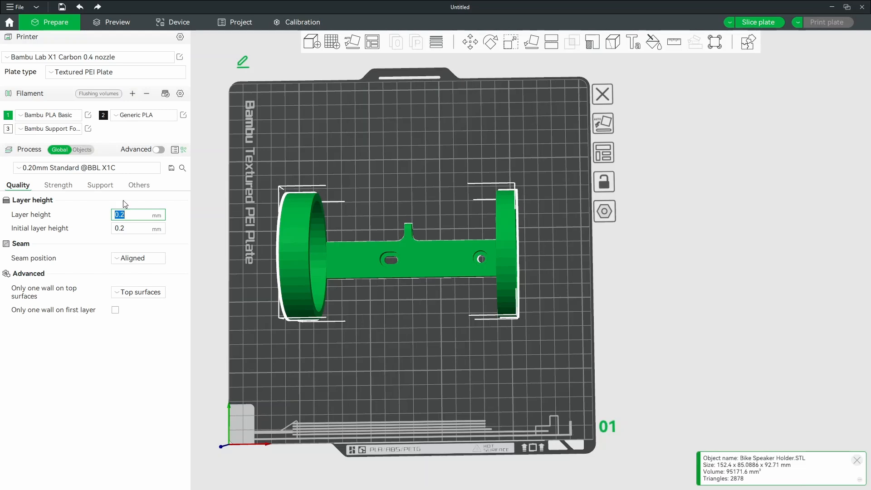
{"action": "left_click", "coordinate": [118, 170]}
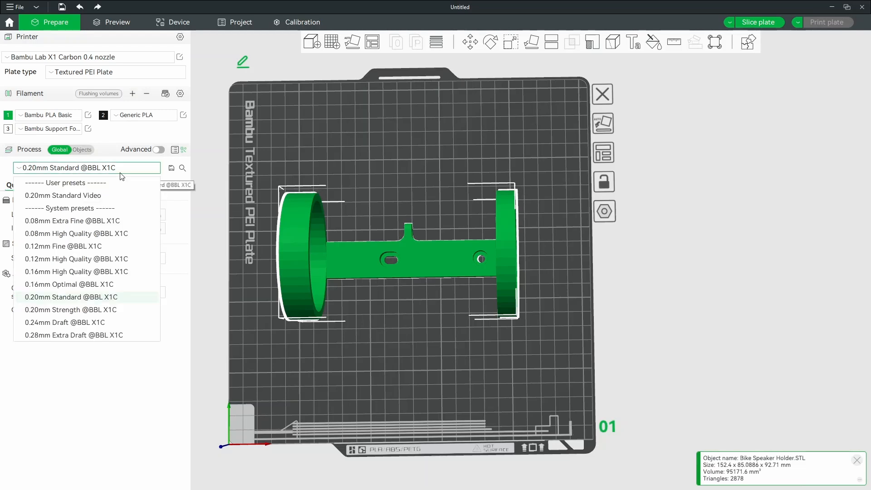
{"action": "left_click", "coordinate": [54, 336]}
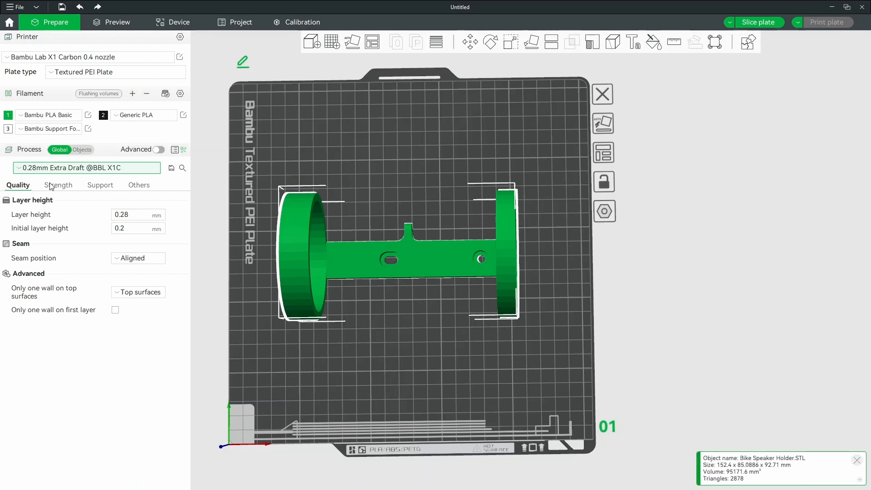
- Assign filament 2, the black Generic PLA, to the Bike Speaker Holder.STL object
{"action": "left_click", "coordinate": [81, 150]}
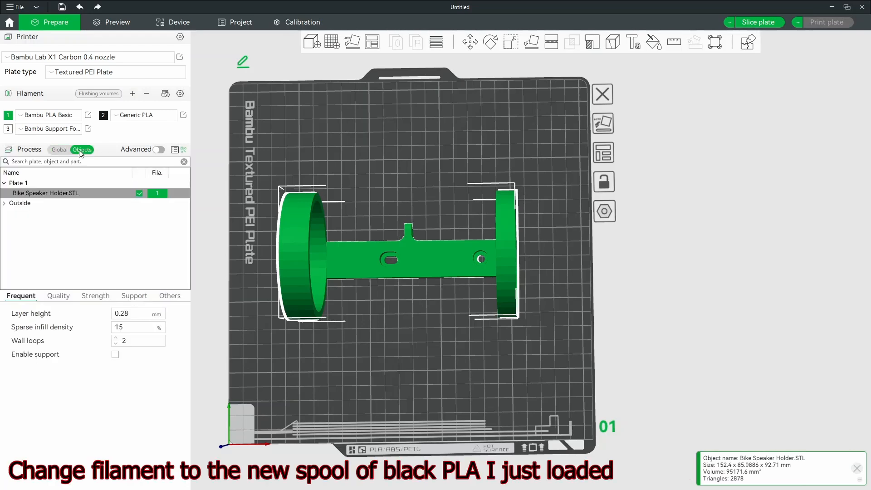
{"action": "left_click", "coordinate": [159, 194]}
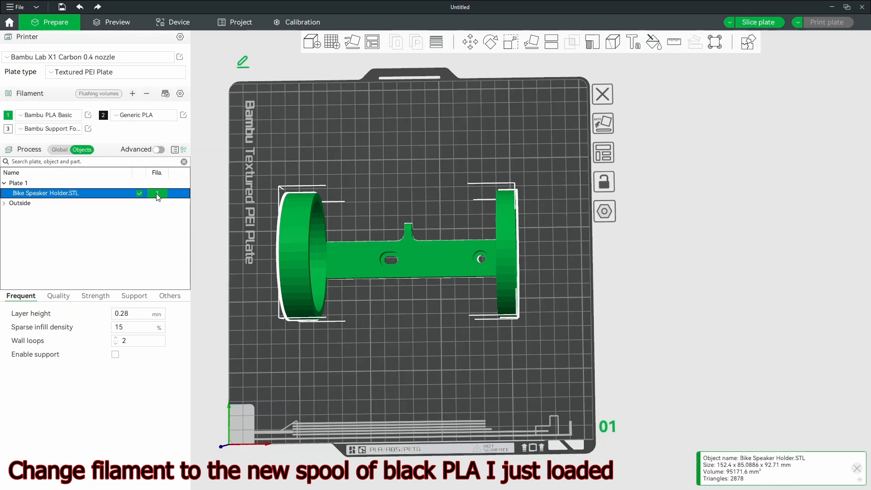
{"action": "left_click", "coordinate": [160, 199]}
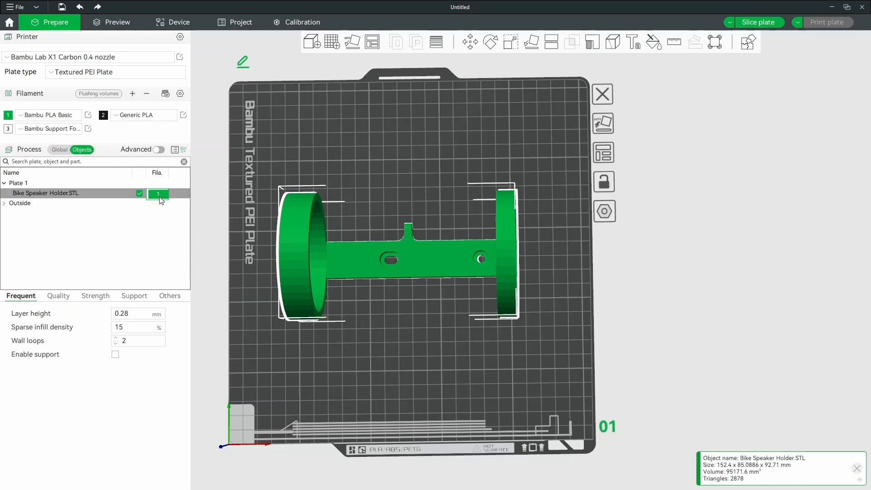
{"action": "left_click", "coordinate": [61, 151]}
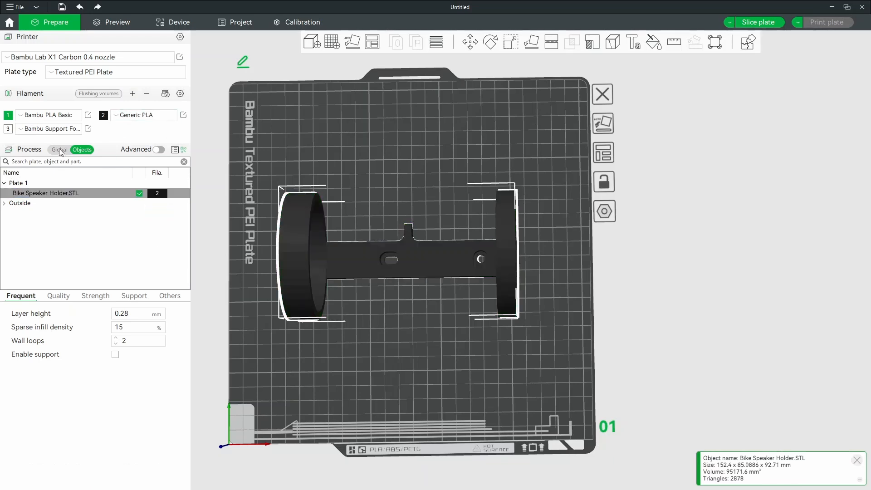
- Strengthen the print in the global process settings with 4 wall loops, 4 bottom shell layers and 60% sparse infill density
{"action": "left_click", "coordinate": [59, 149]}
{"action": "left_click", "coordinate": [59, 185]}
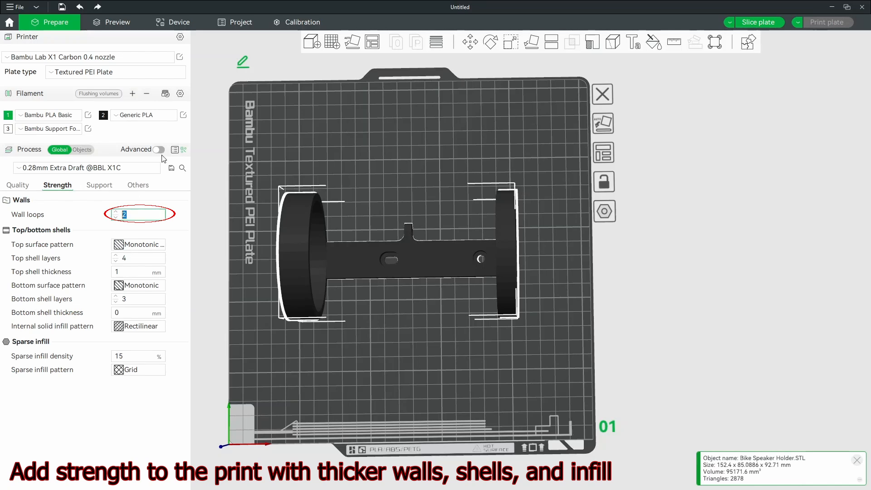
{"action": "double_click", "coordinate": [124, 298]}
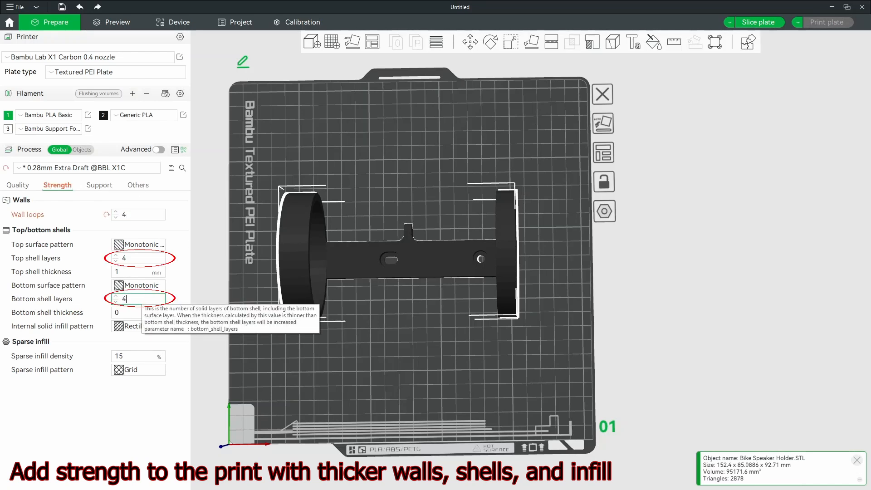
{"action": "type", "text": "4"}
{"action": "double_click", "coordinate": [119, 356]}
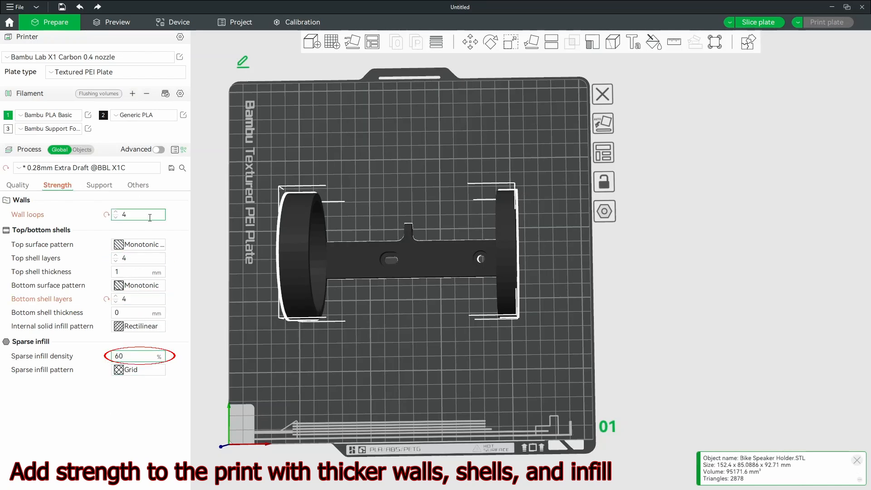
- Slice the plate and inspect the print's infill at layer 35 and its full layer stack
{"action": "left_click", "coordinate": [125, 26]}
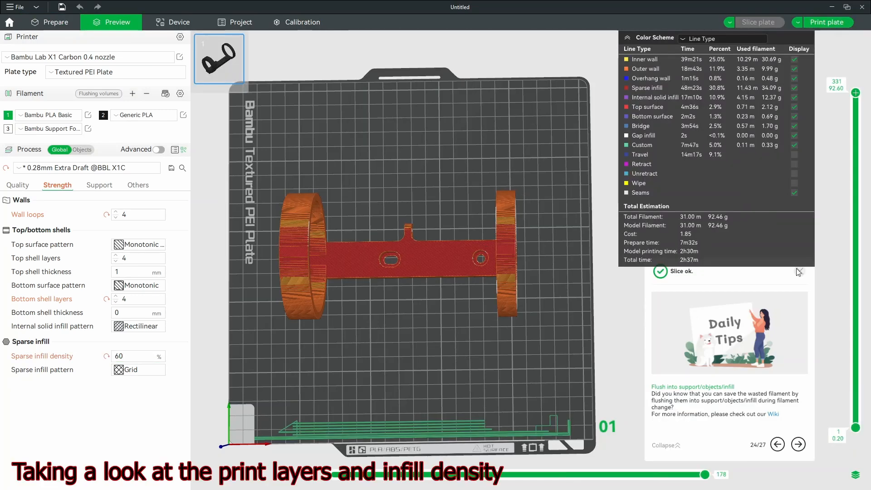
{"action": "left_click", "coordinate": [799, 272]}
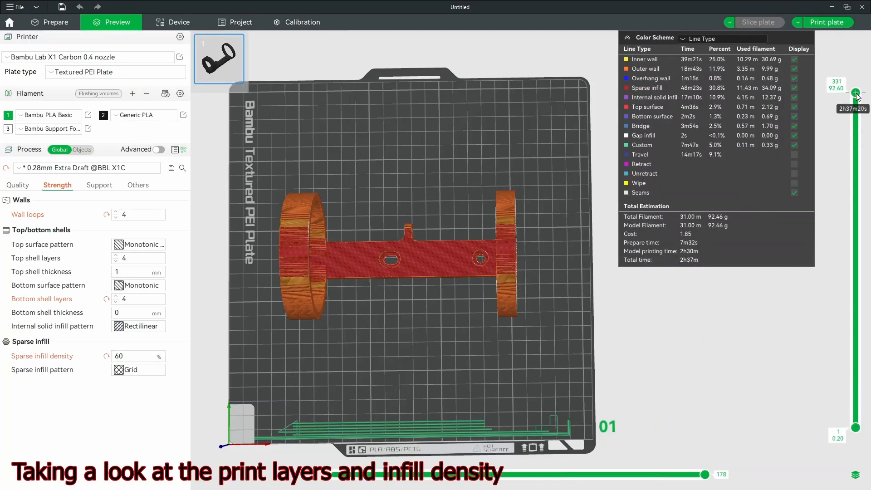
{"action": "left_click_drag", "start_coordinate": [855, 92], "coordinate": [856, 389]}
{"action": "scroll", "coordinate": [346, 264], "scroll_direction": "up", "scroll_amount": 8}
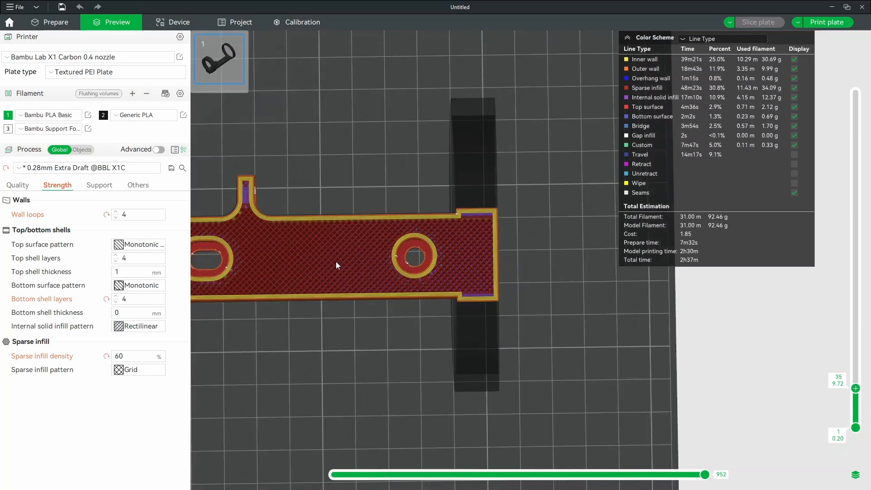
{"action": "right_click_drag", "start_coordinate": [338, 263], "coordinate": [647, 321]}
{"action": "left_click_drag", "start_coordinate": [856, 388], "coordinate": [863, 47]}
{"action": "key", "text": "0"}
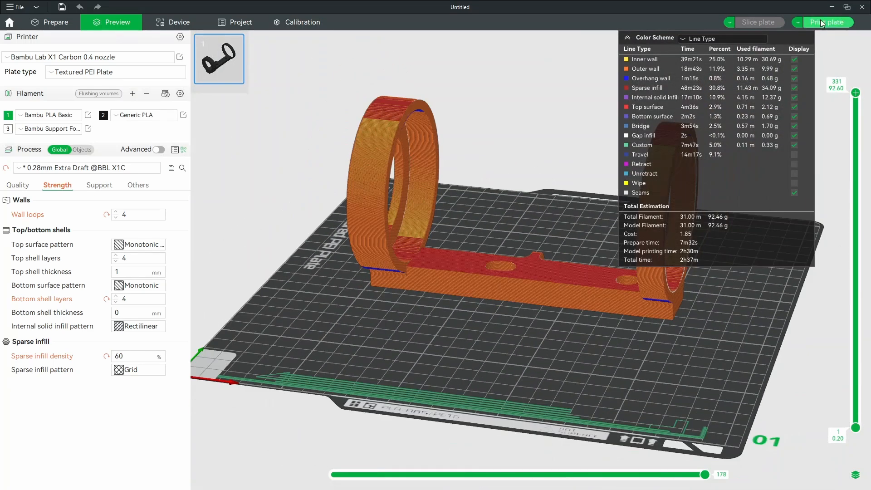
- Send the sliced Bike Speaker Holder print job to the Bambu1 printer
{"action": "left_click", "coordinate": [822, 24]}
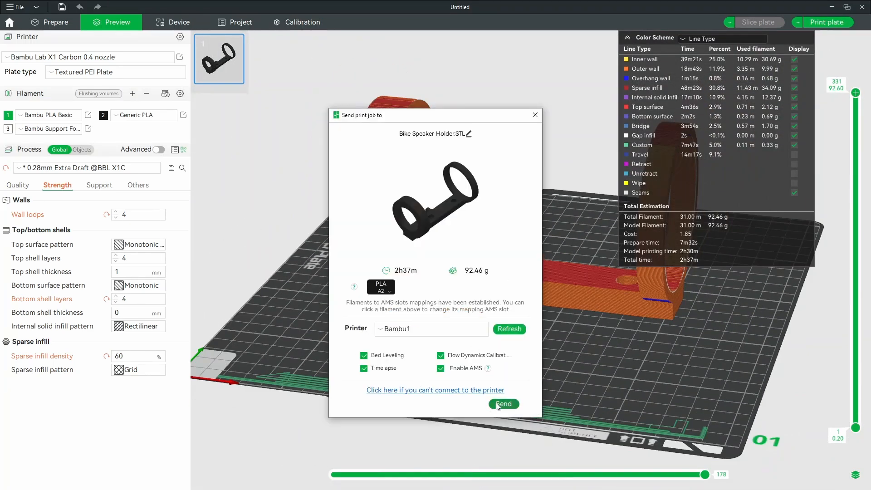
{"action": "left_click", "coordinate": [499, 403]}
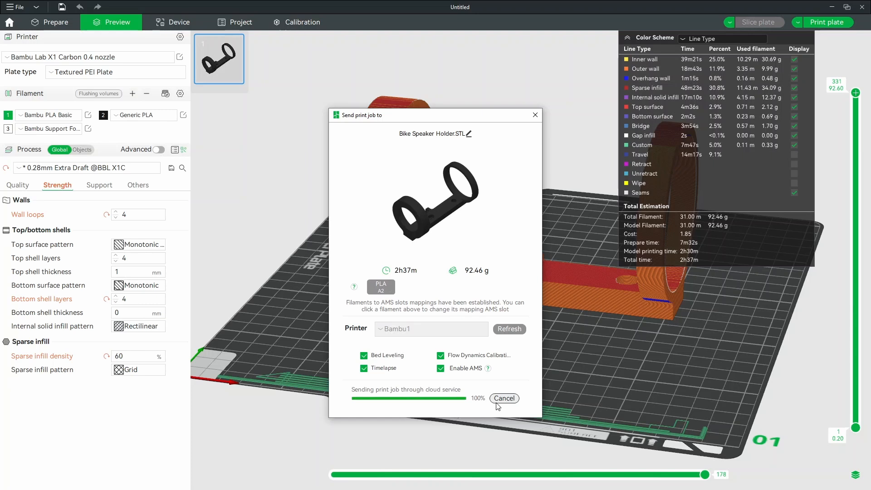